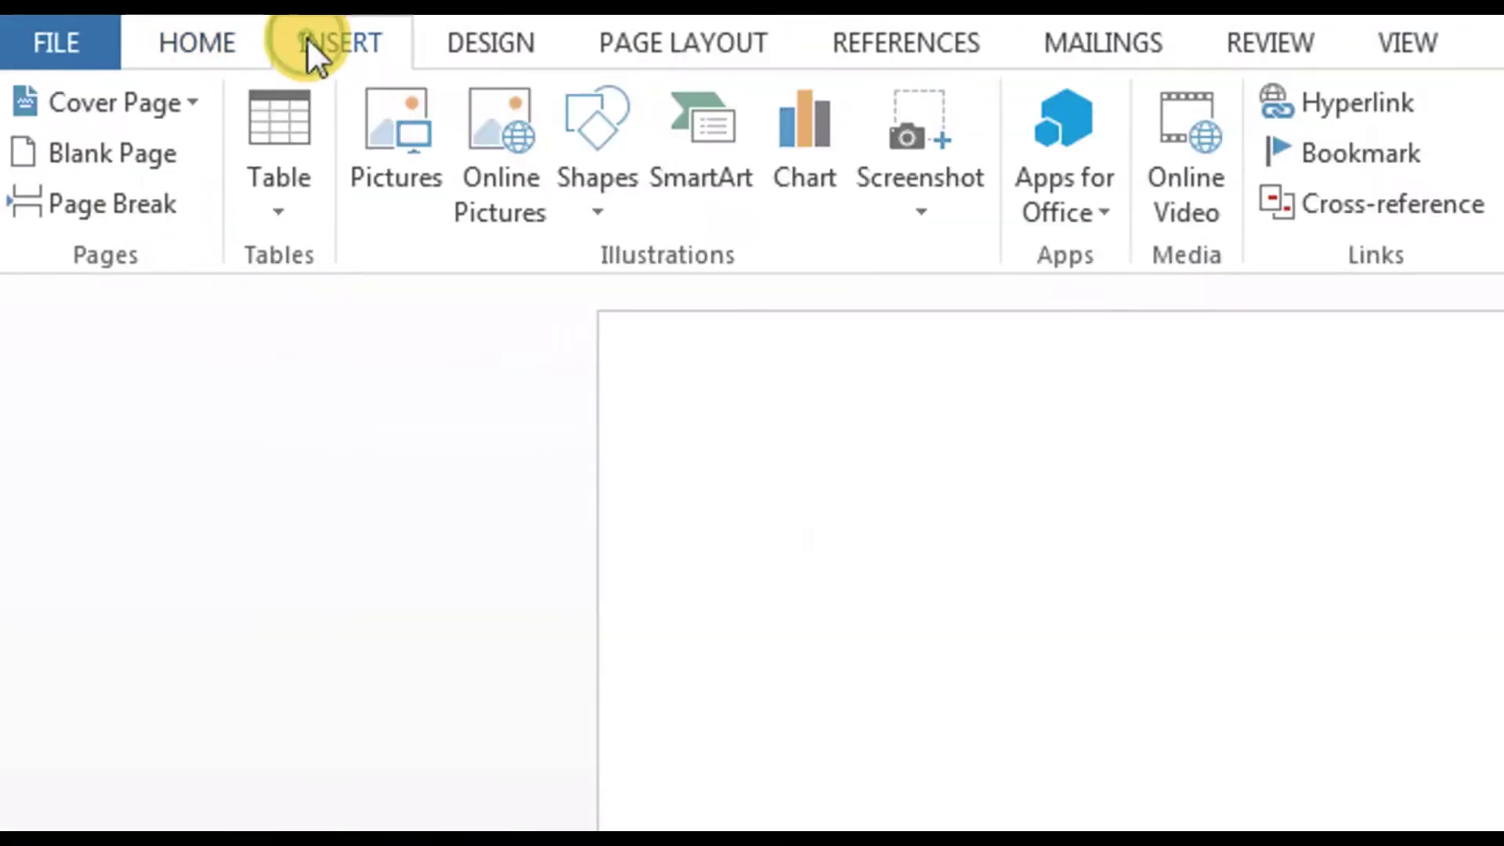
Step: Draw a vertical Line shape down the page for the graph's vertical axis
click(596, 135)
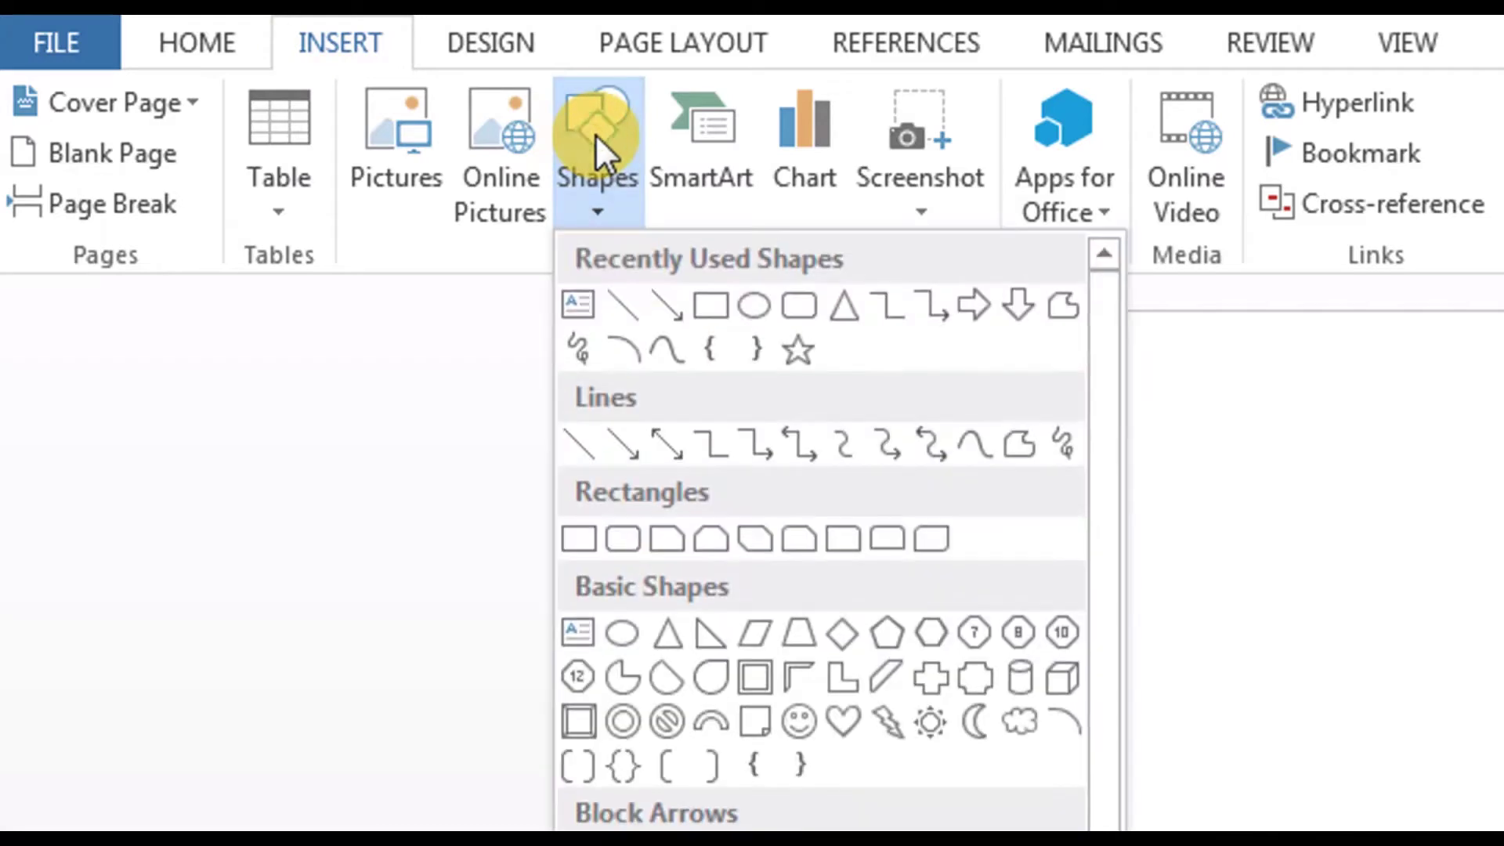
click(632, 310)
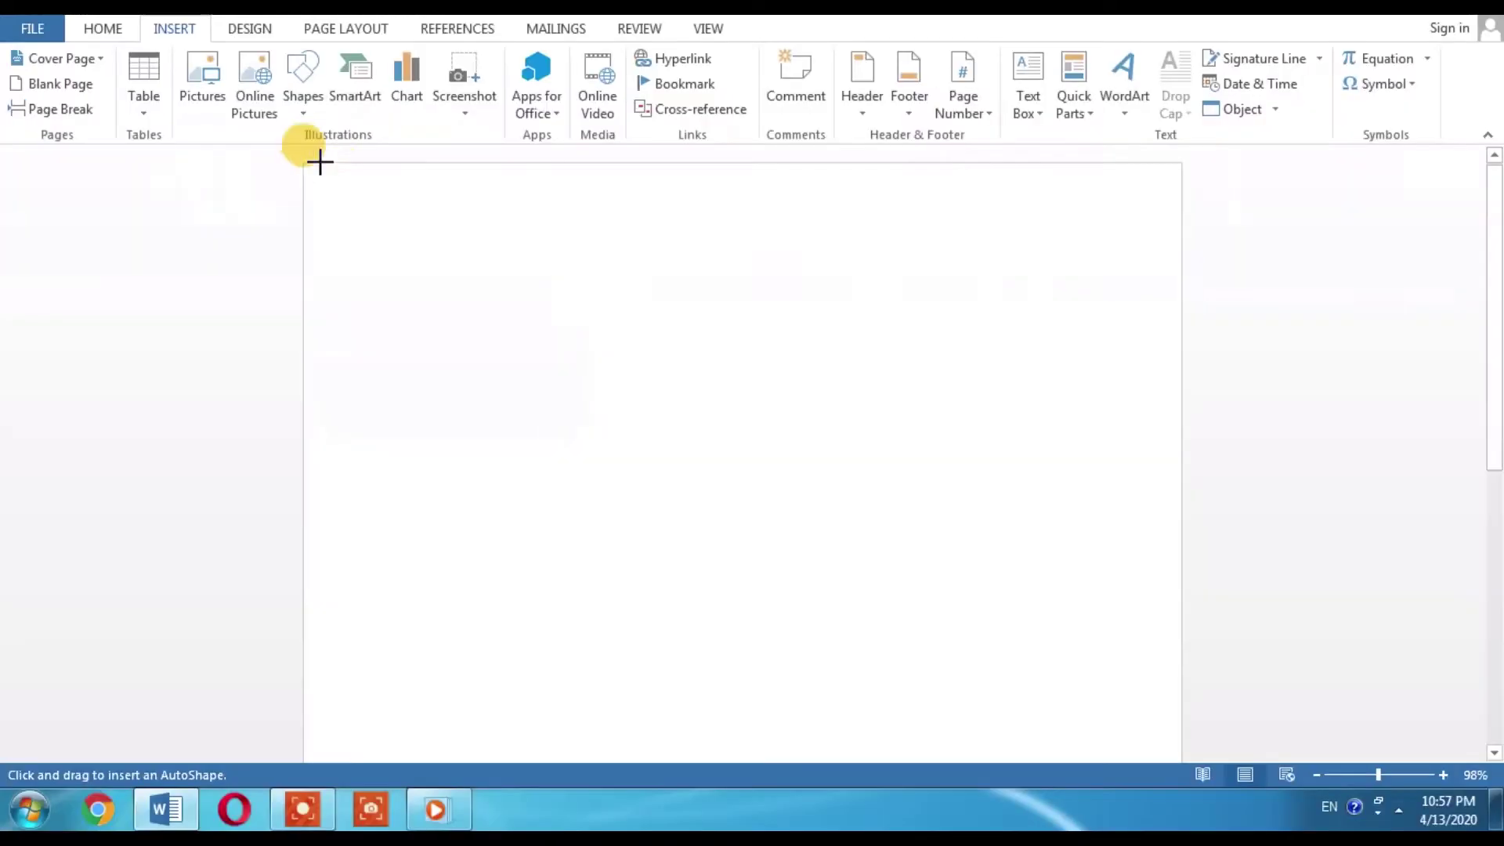
click(542, 348)
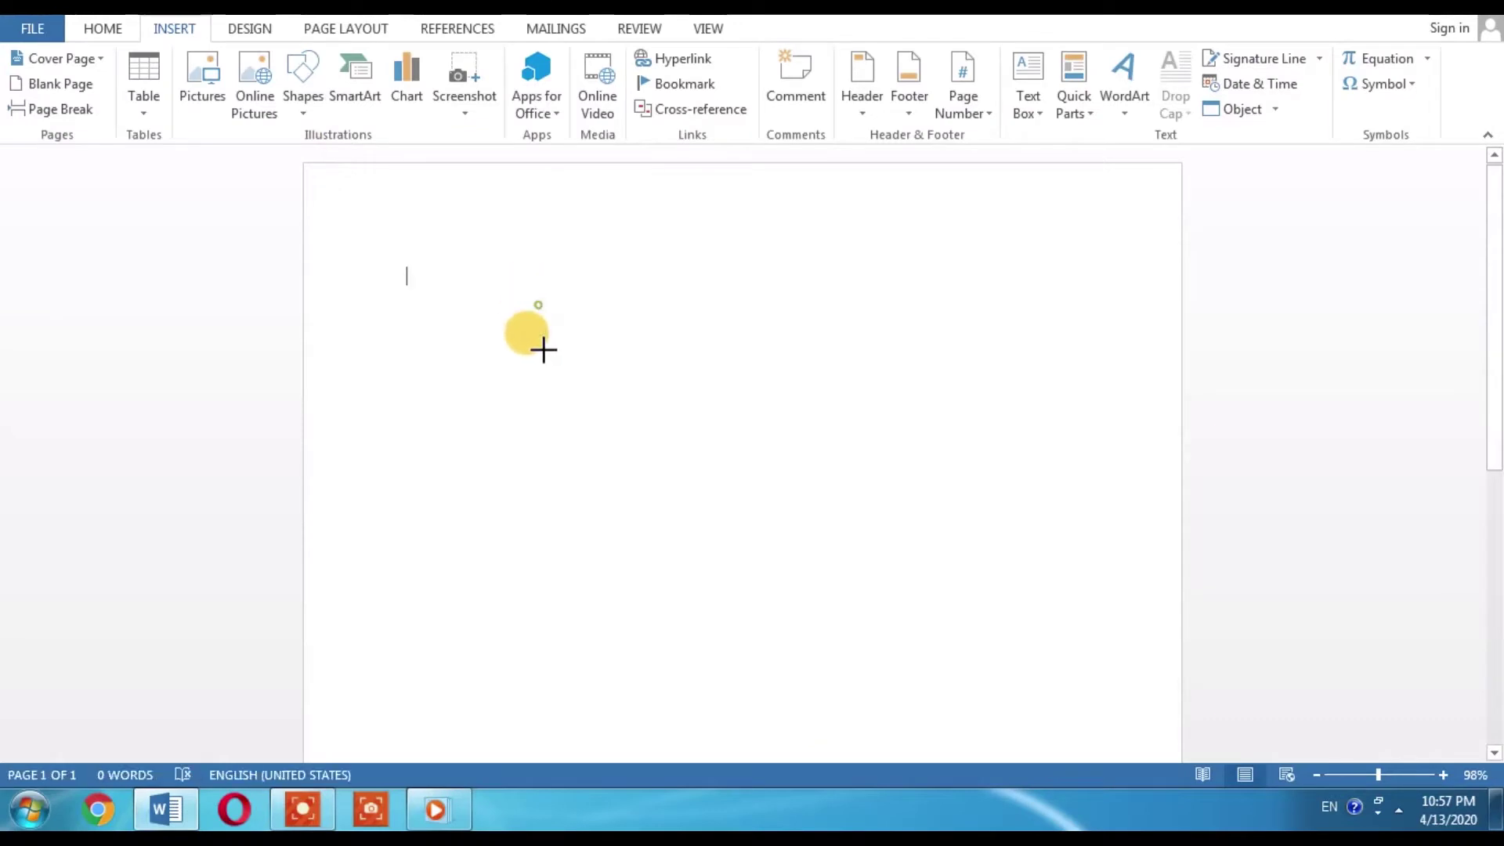
drag(541, 349, 538, 531)
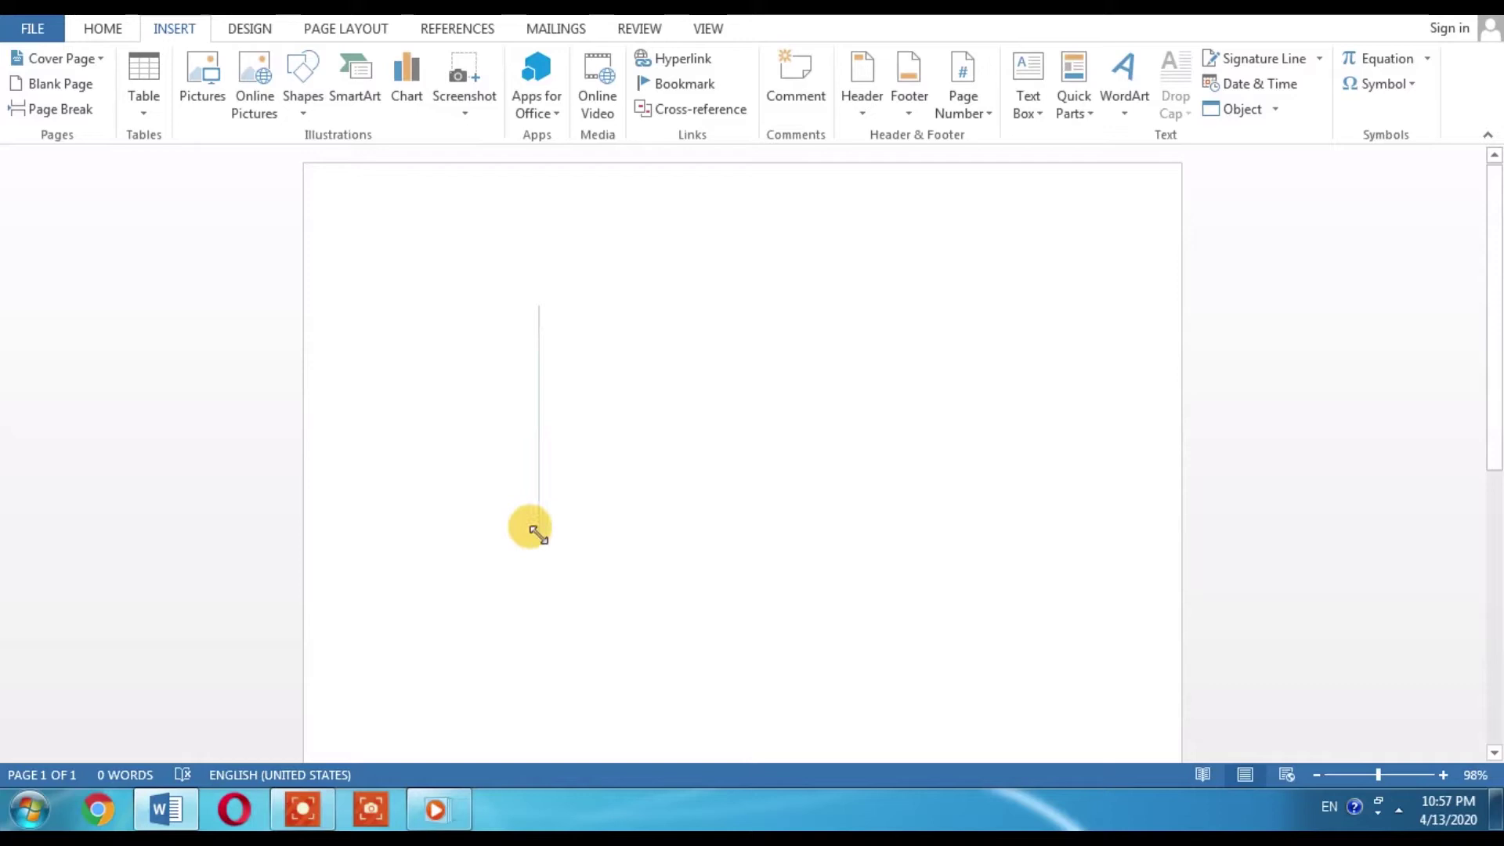
drag(537, 534, 538, 535)
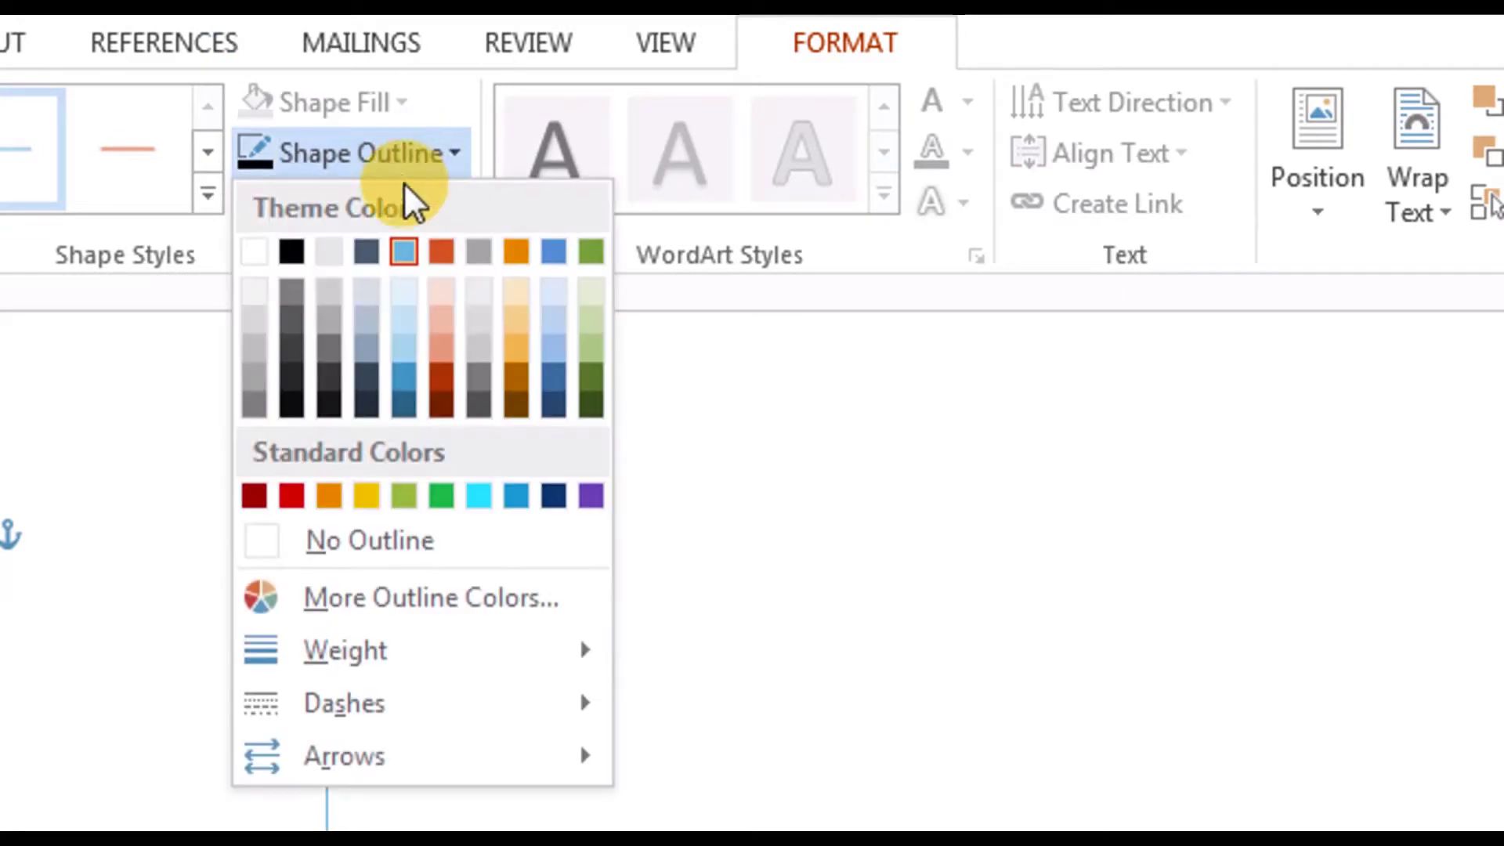
Step: Make the vertical axis line black with a 1½ pt outline weight
click(293, 252)
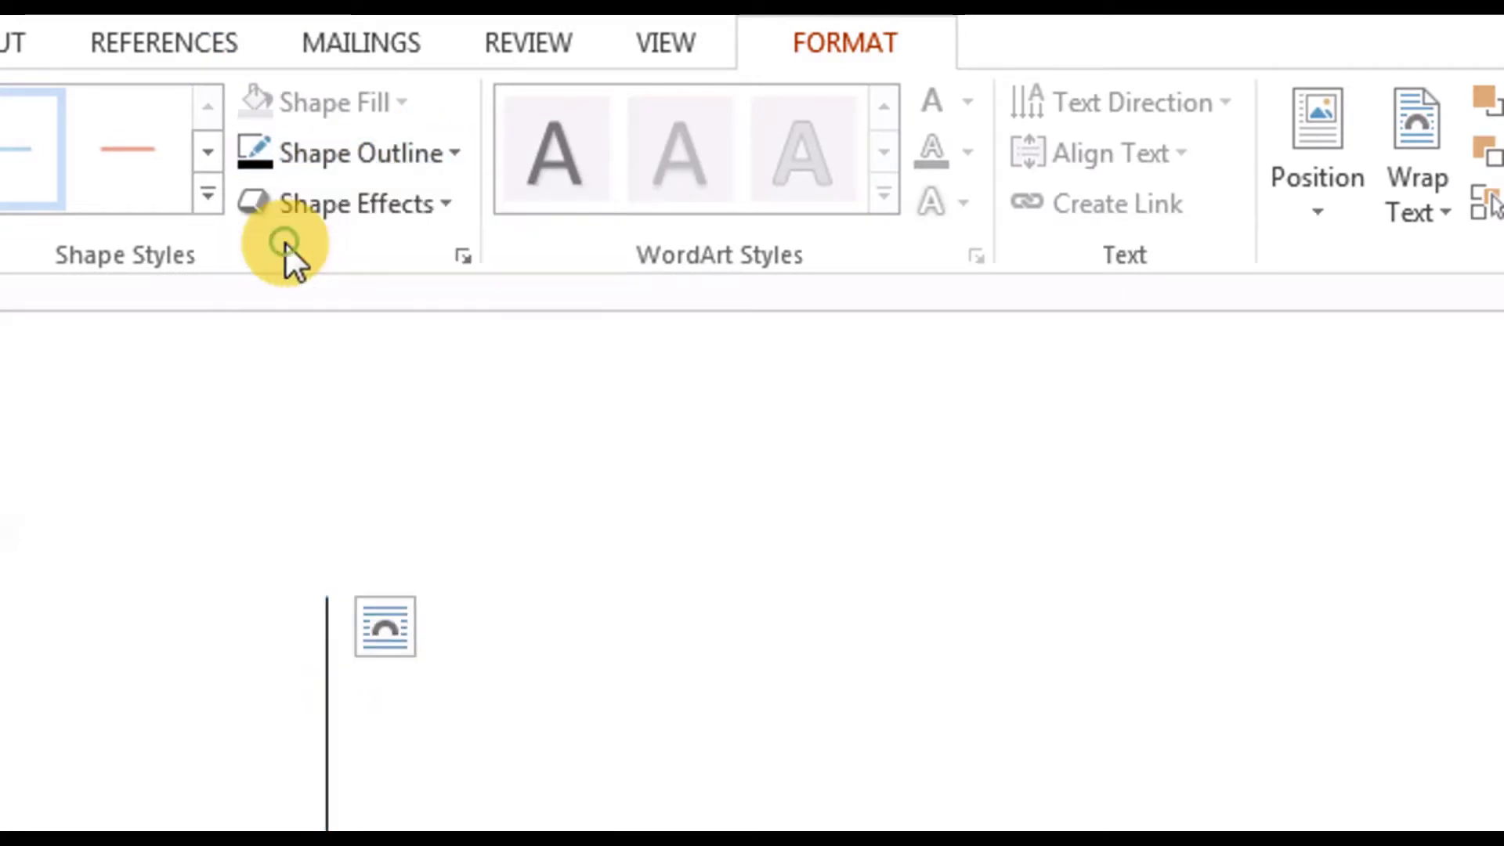
click(435, 151)
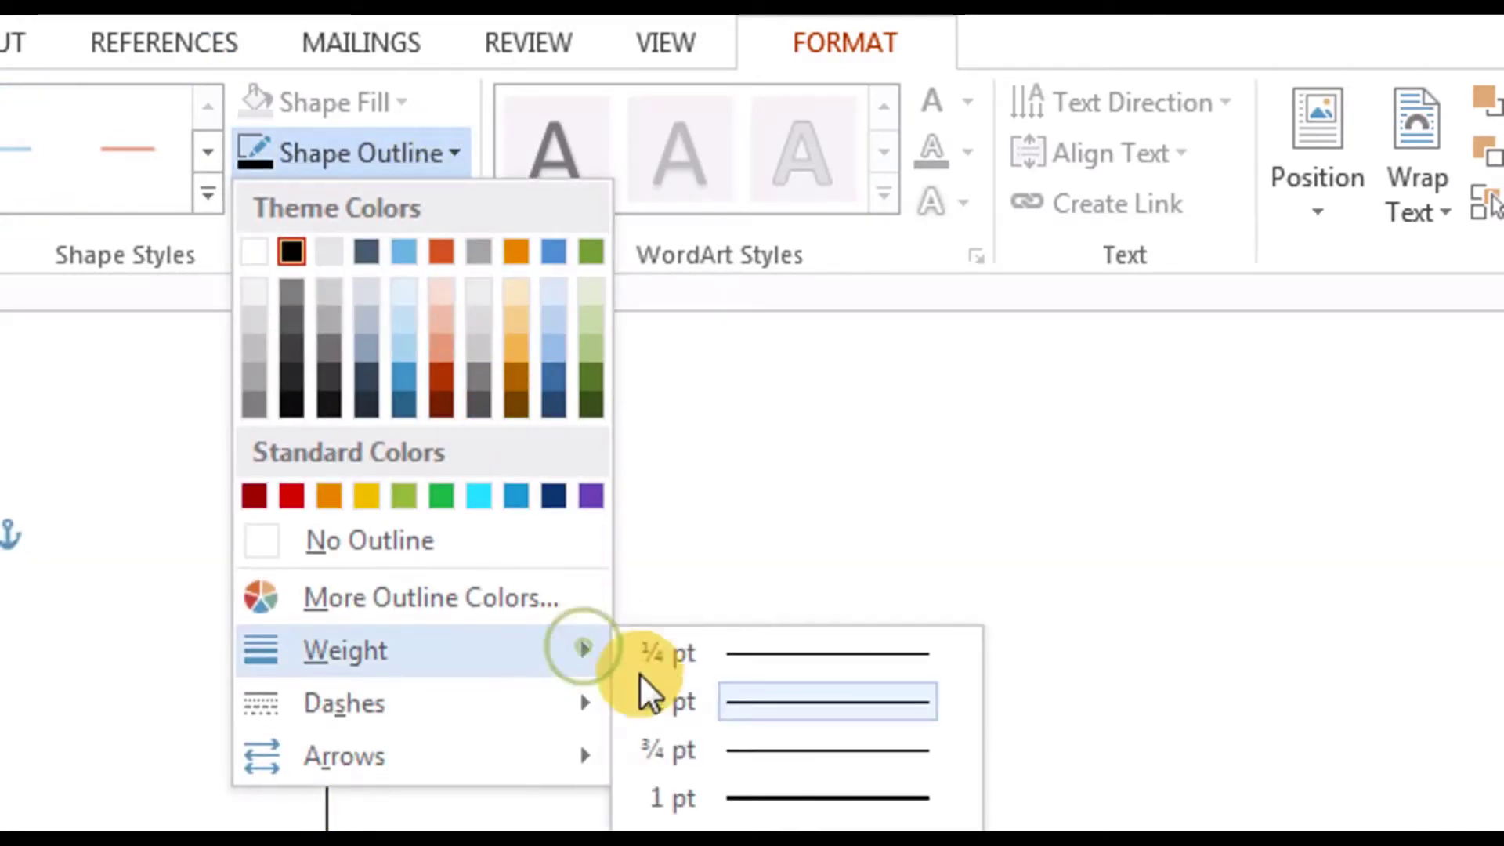
mouse_move(345, 479)
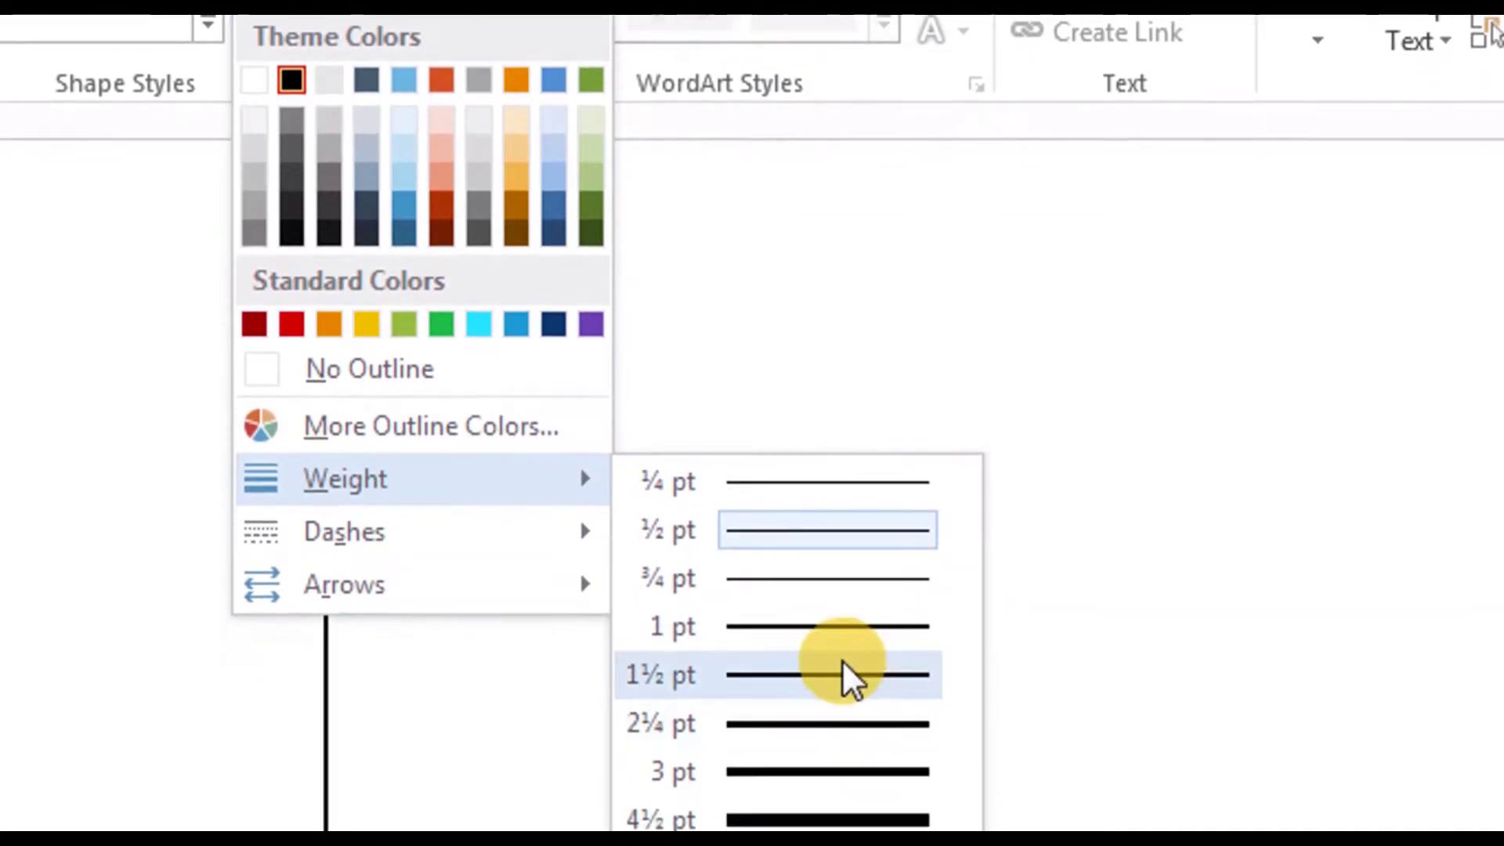
click(850, 676)
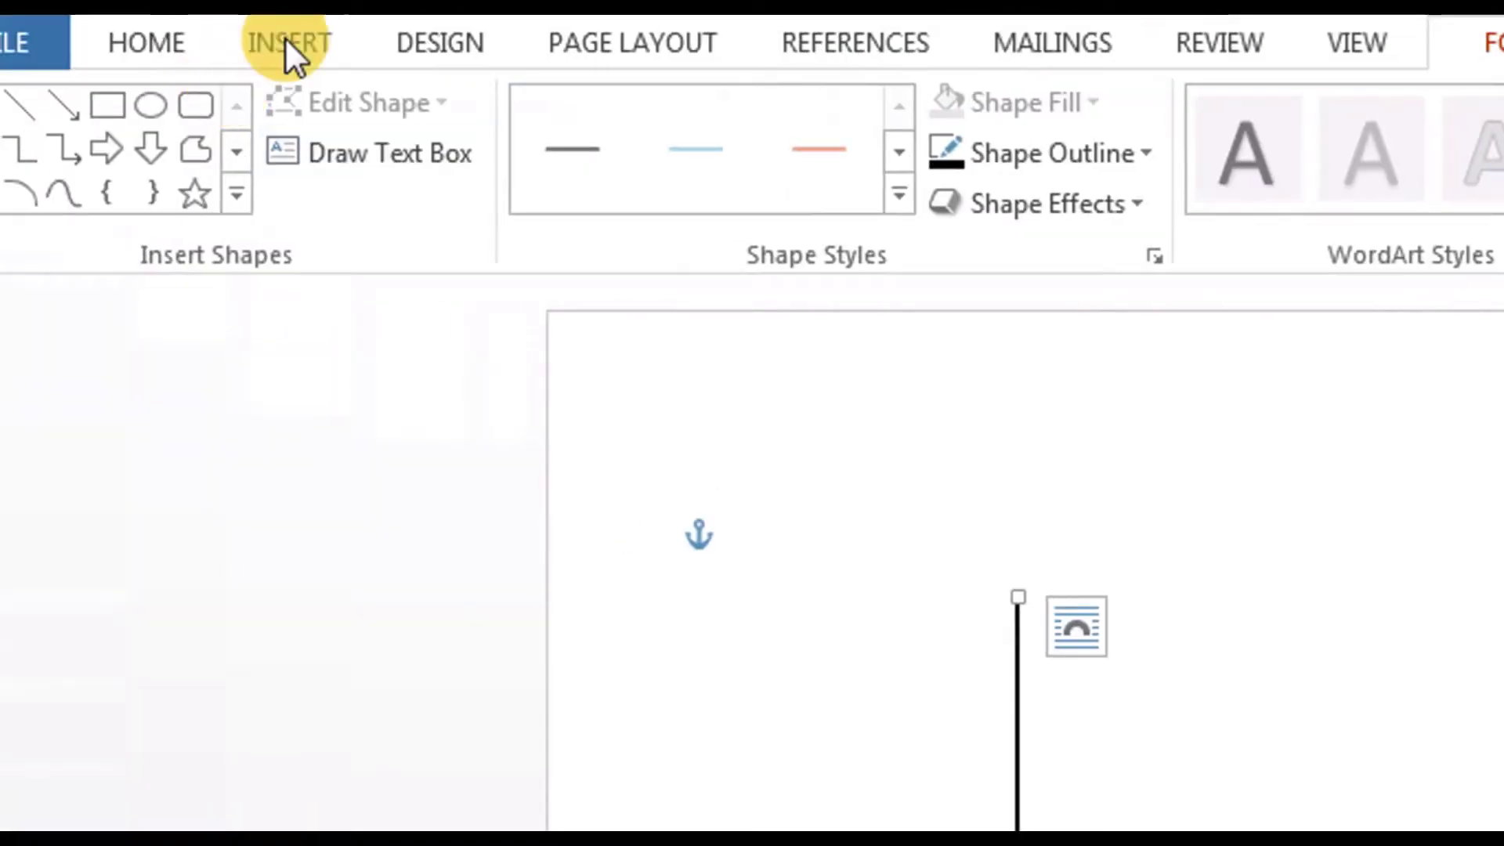
Step: Draw a horizontal Line shape rightward from the bottom of the vertical axis
click(284, 37)
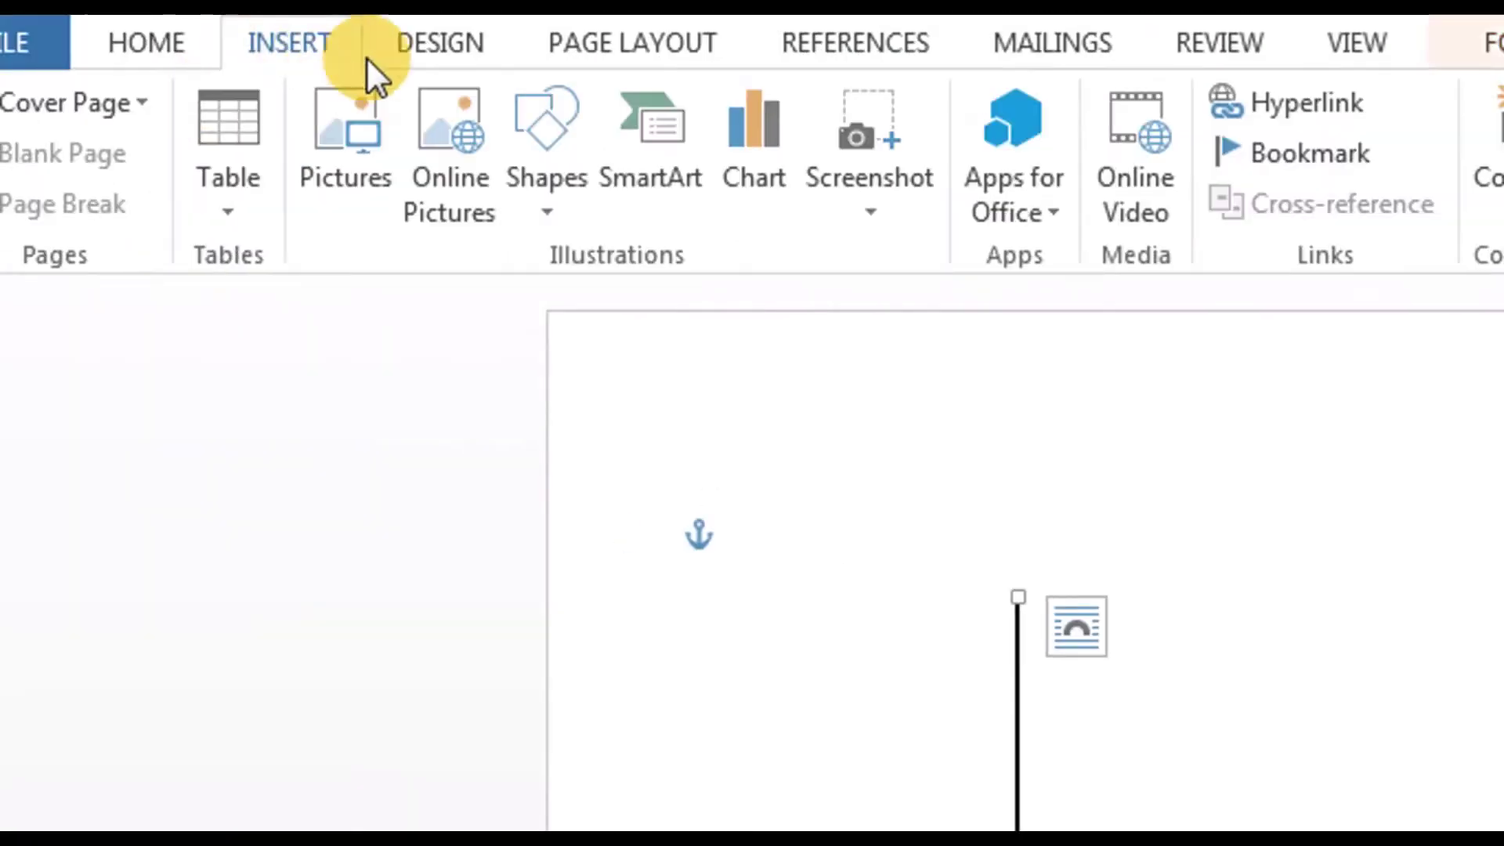
click(585, 132)
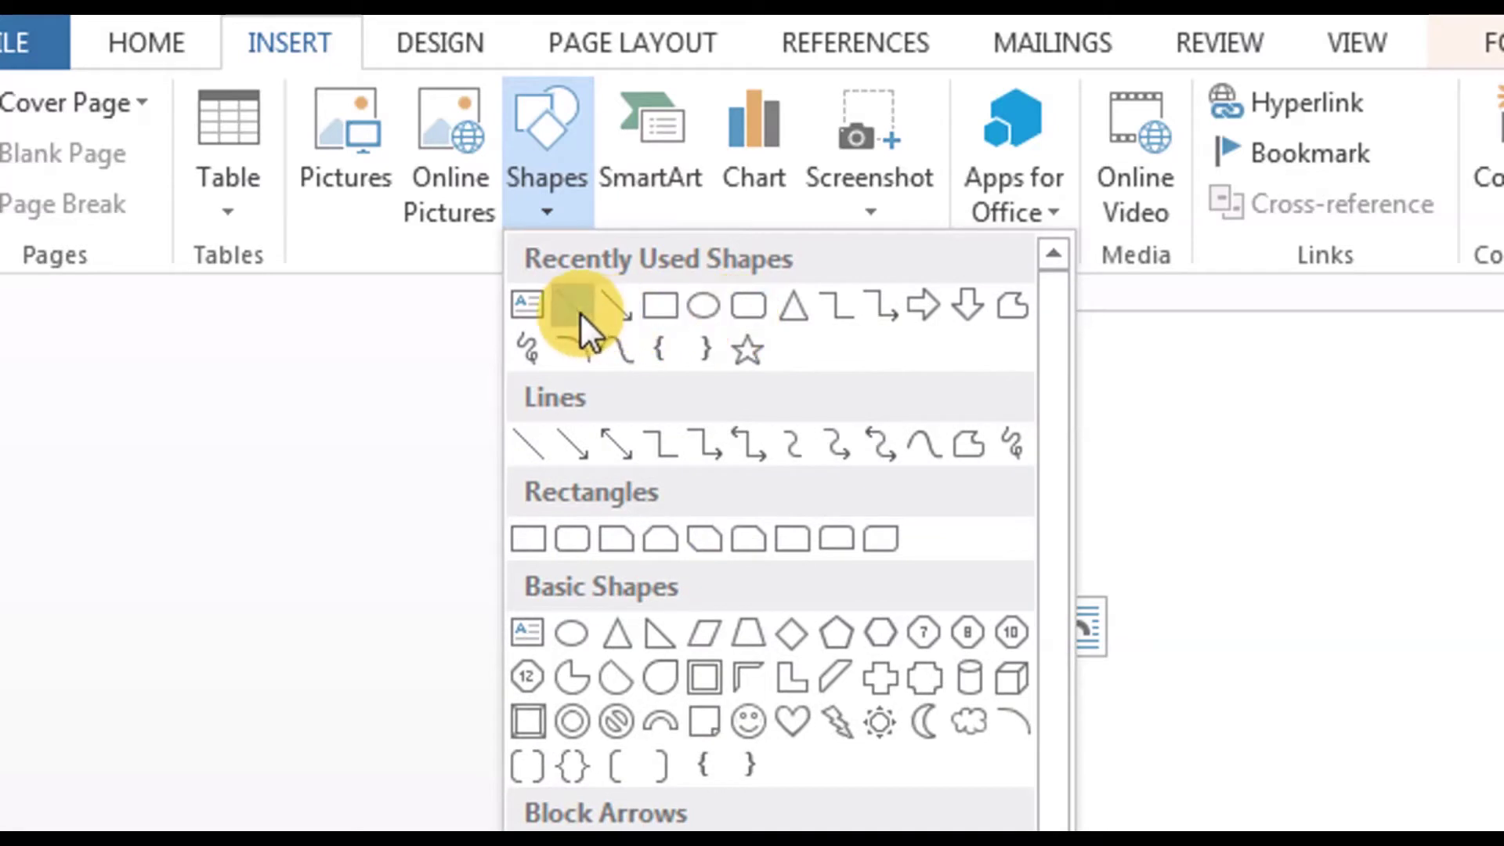
click(580, 311)
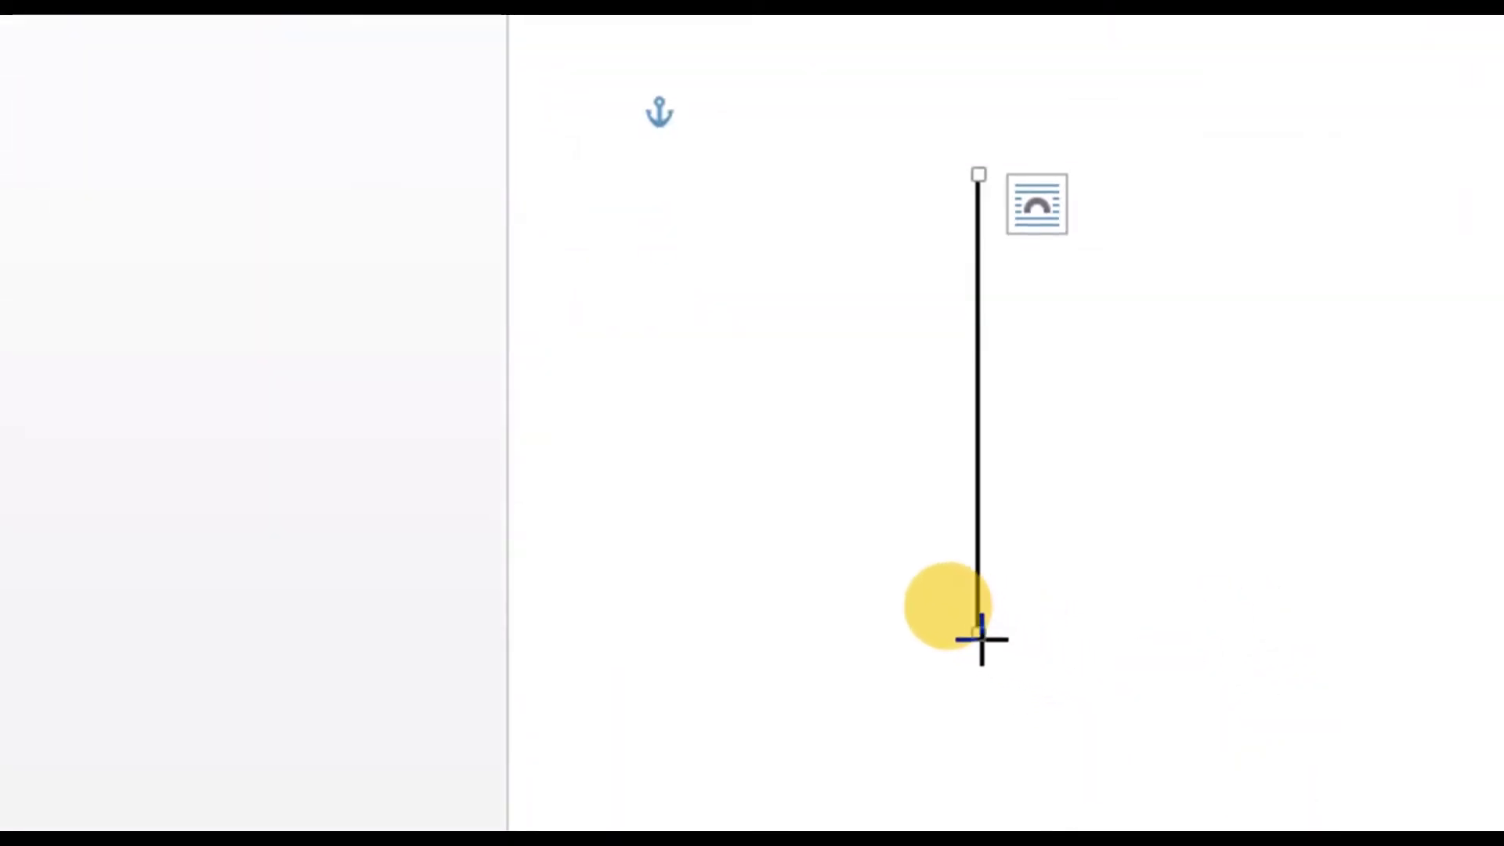
drag(979, 637, 1278, 638)
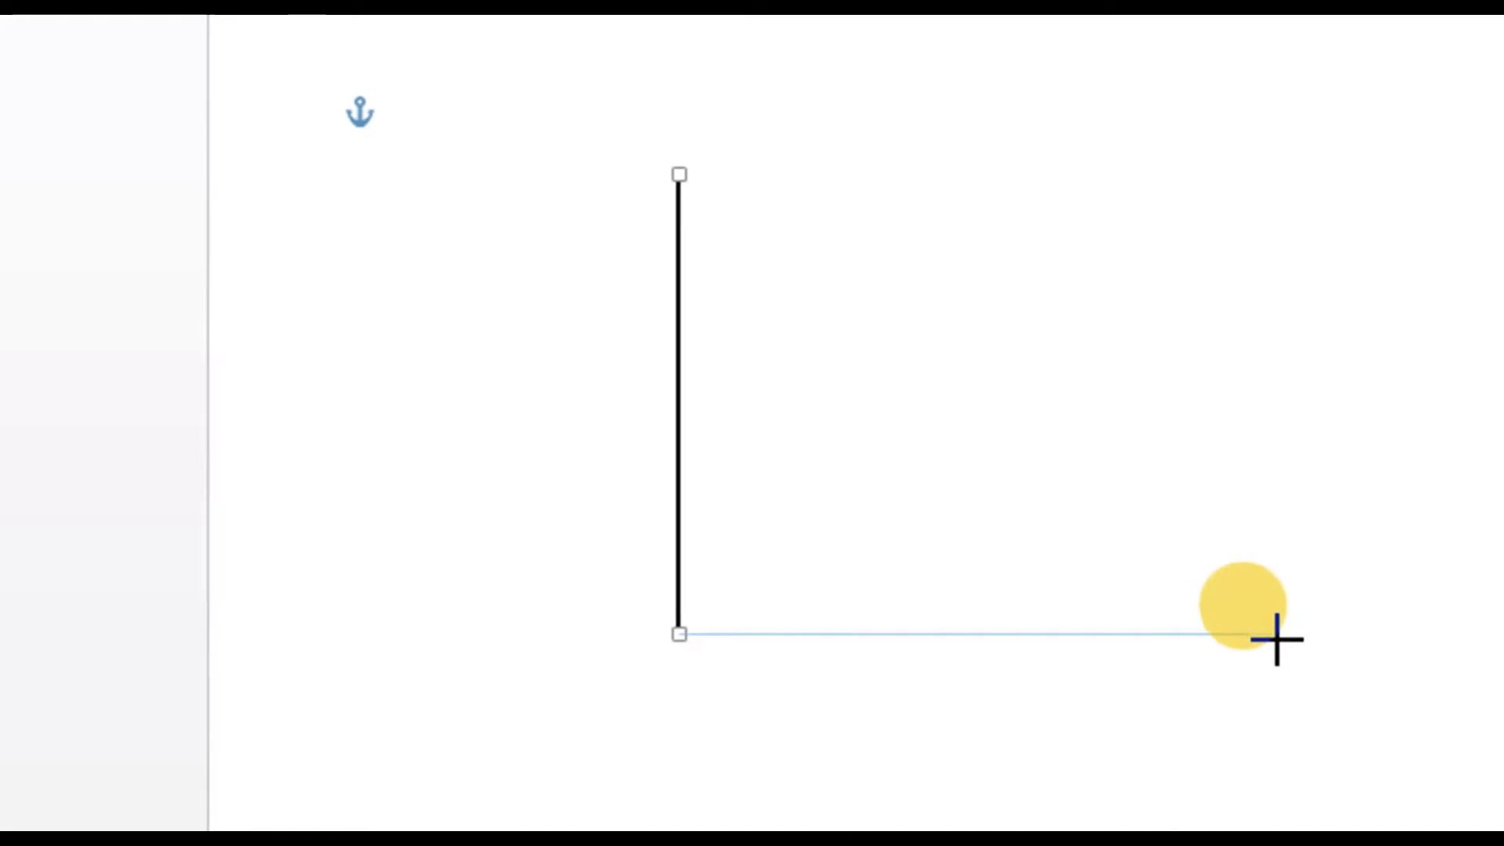
drag(1278, 639, 1275, 644)
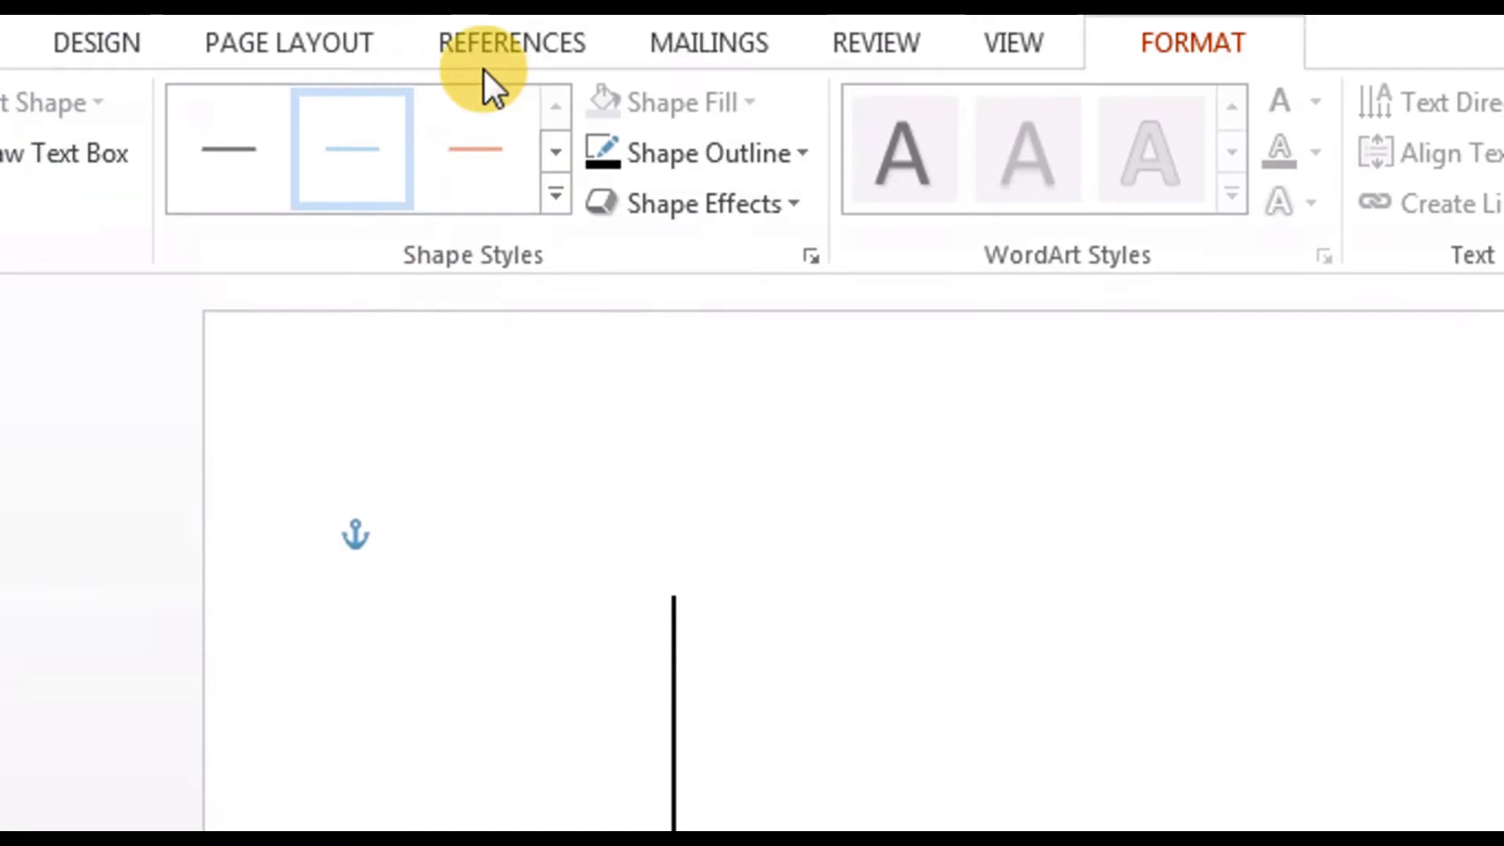
Step: Give the horizontal axis line a thicker outline weight and black colour
click(751, 150)
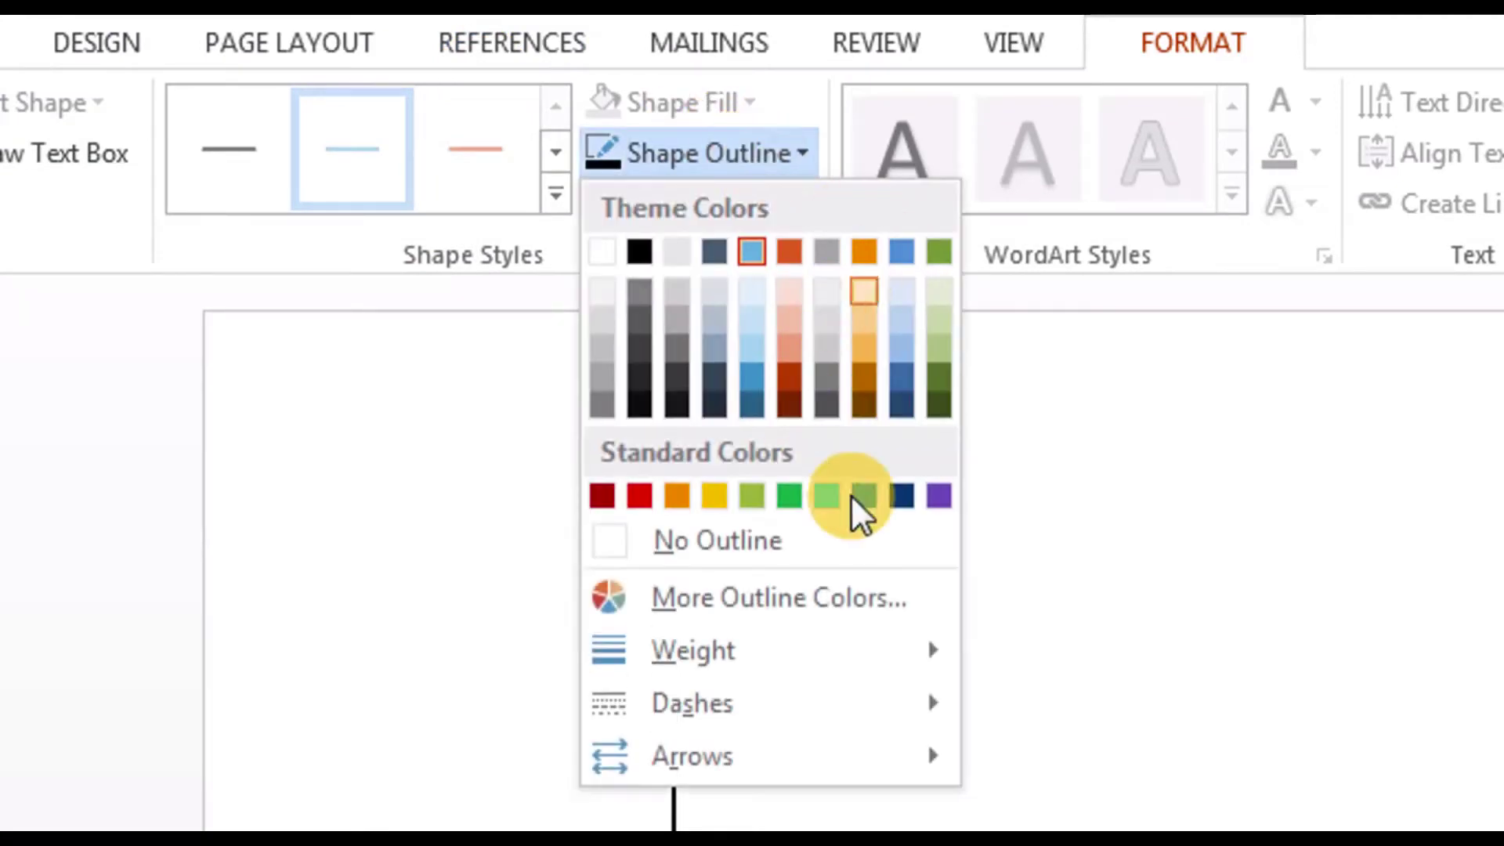
mouse_move(693, 642)
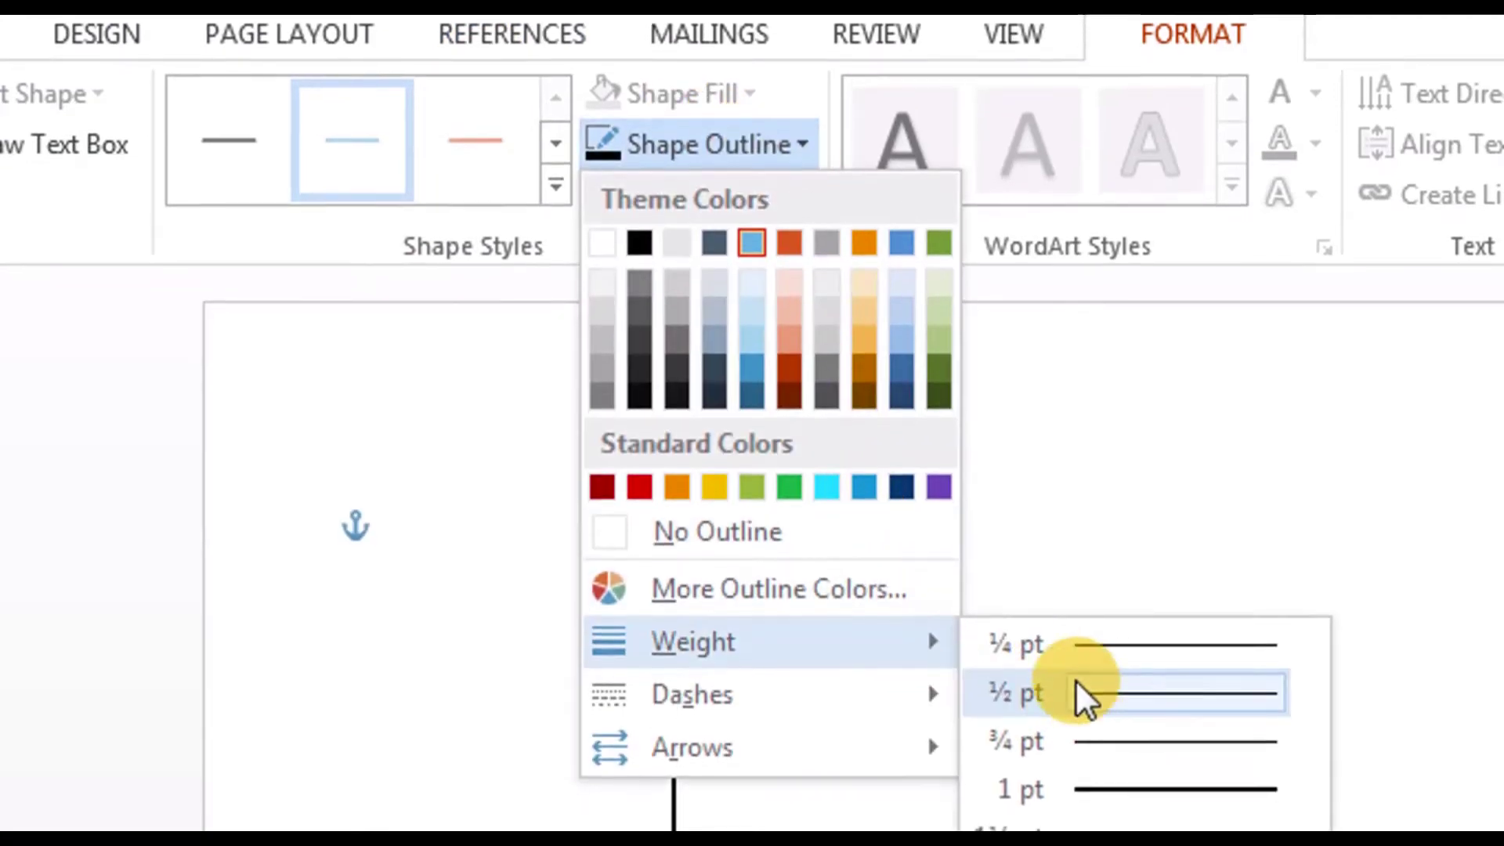
click(1134, 712)
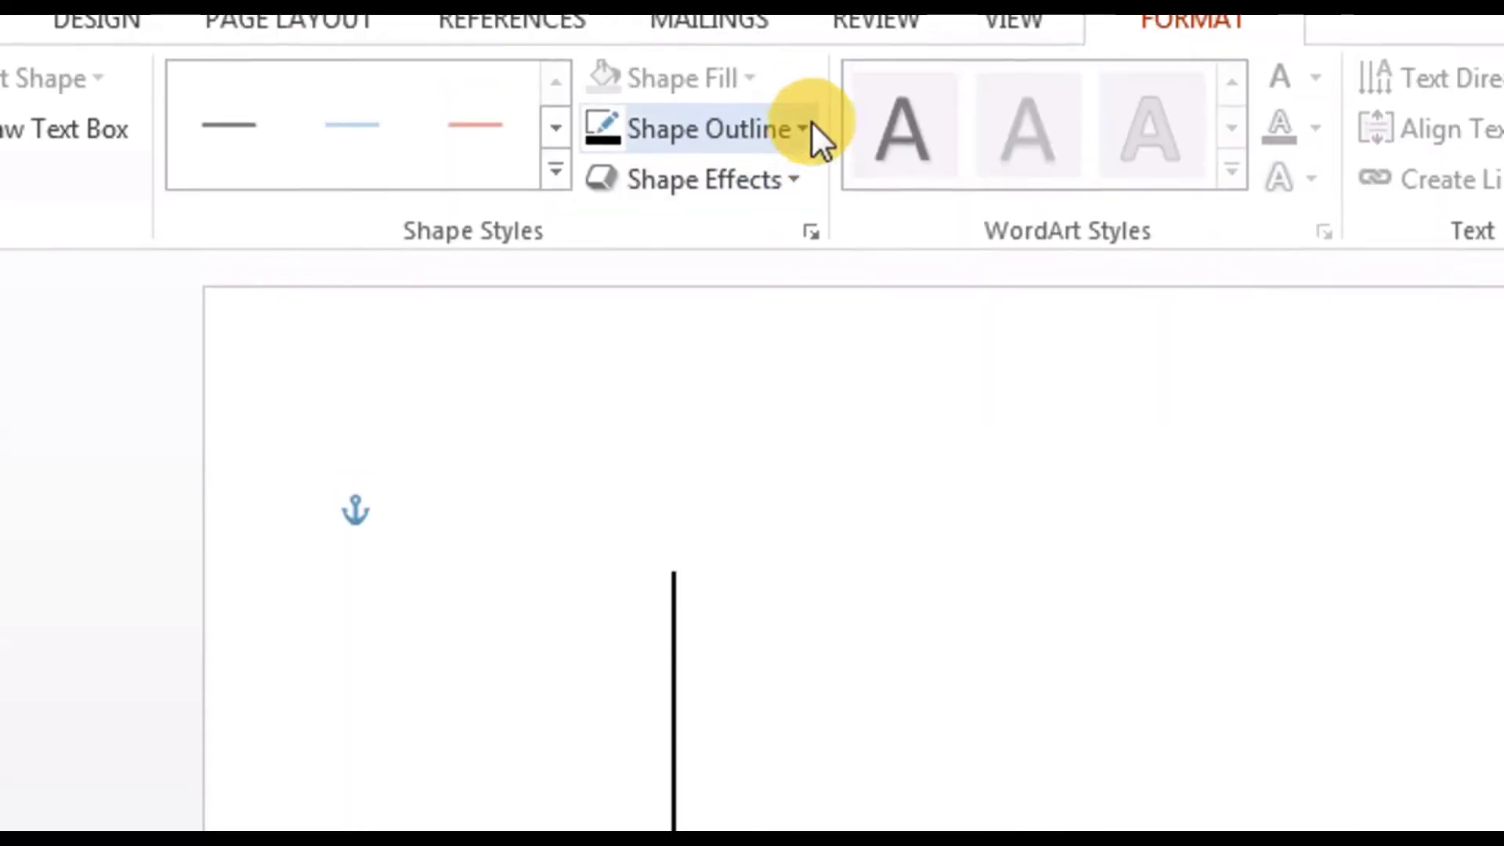
click(802, 130)
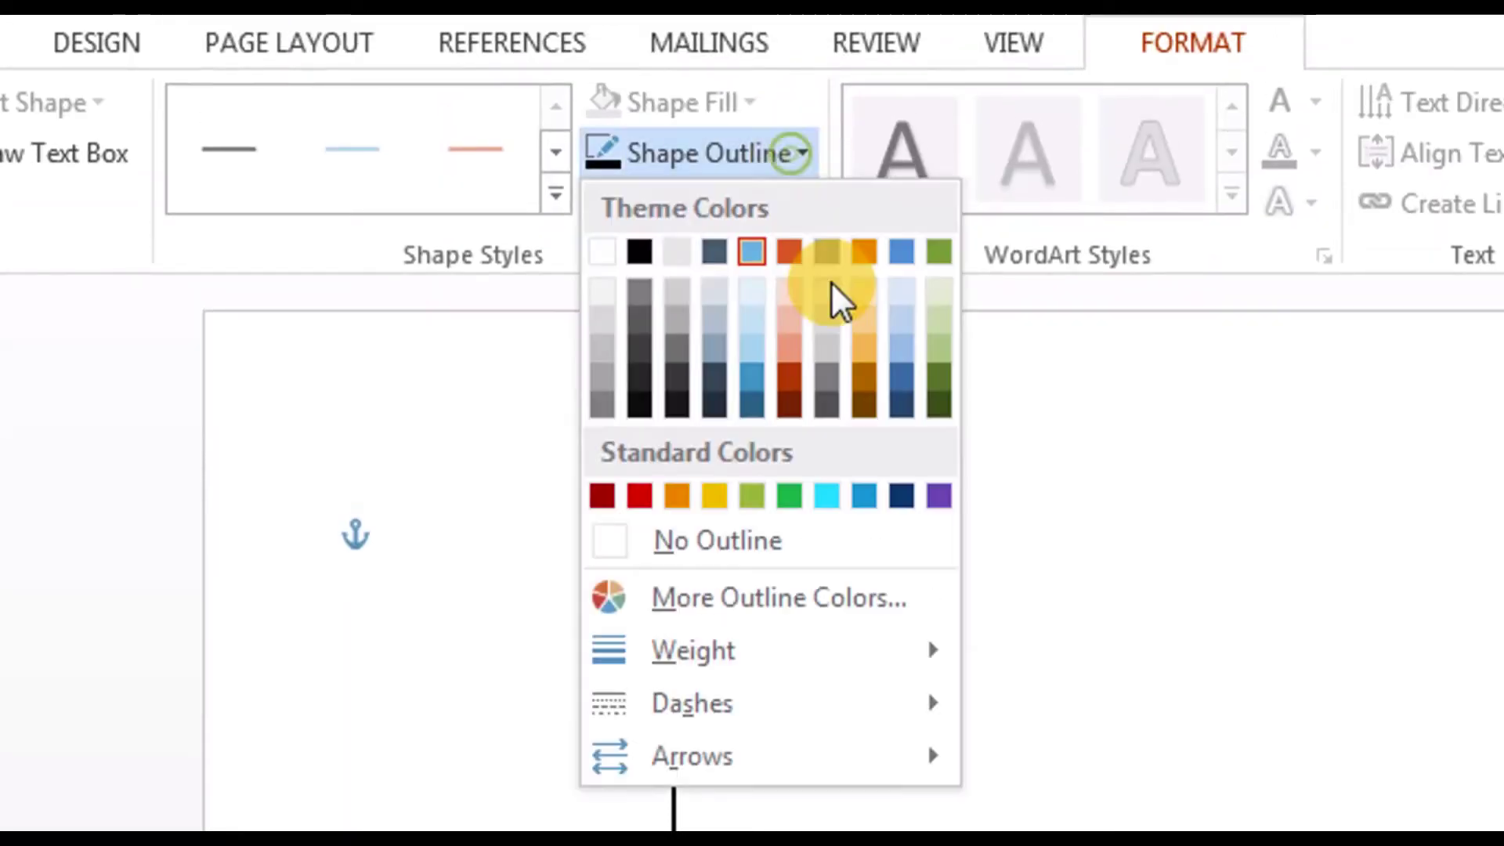
click(624, 248)
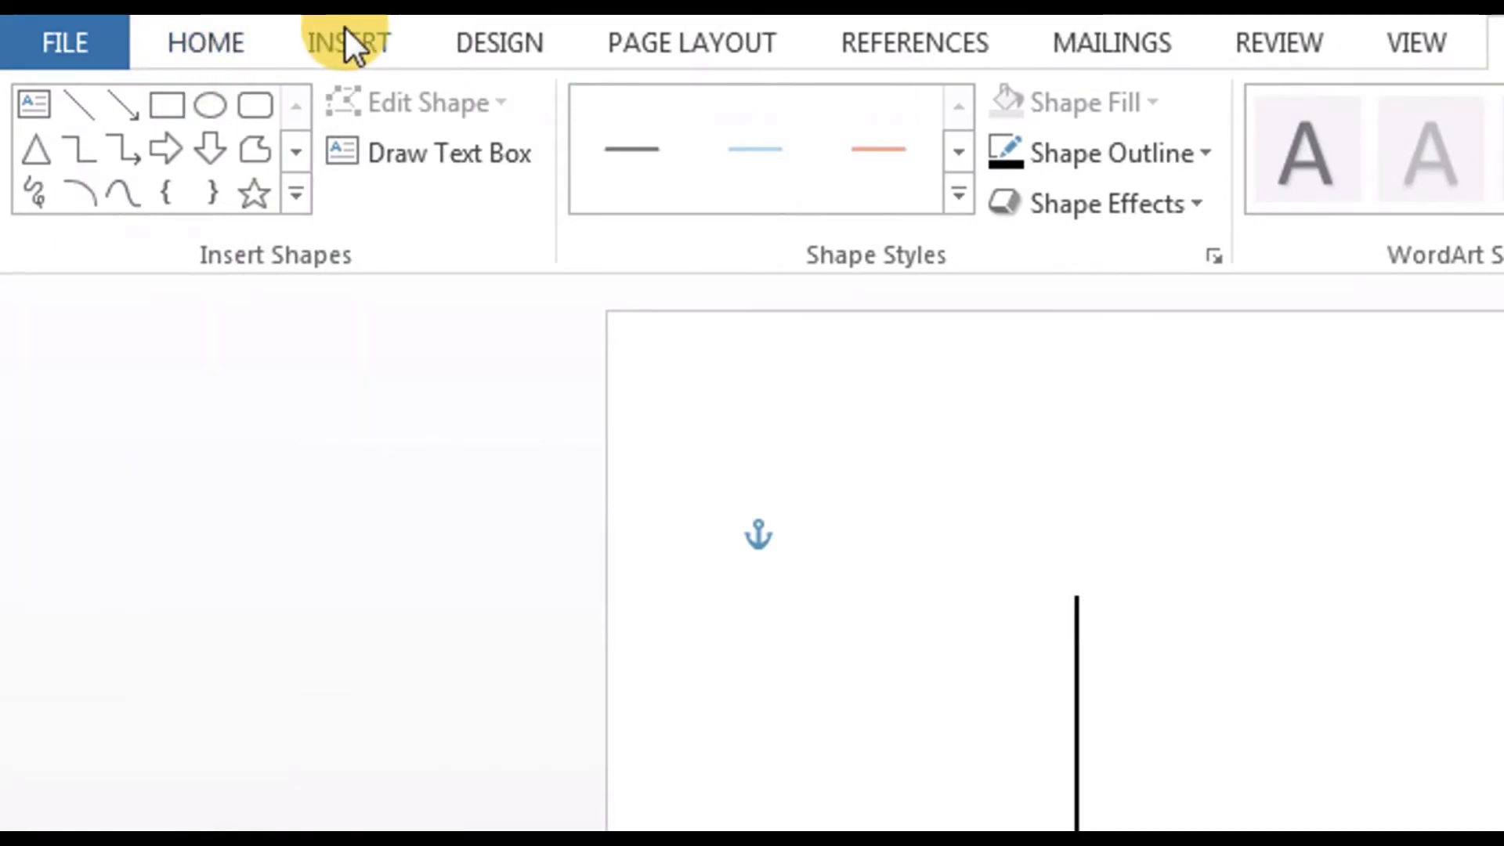
Step: Draw a Curve shape falling steeply from the axis top and flattening toward the horizontal axis
click(353, 43)
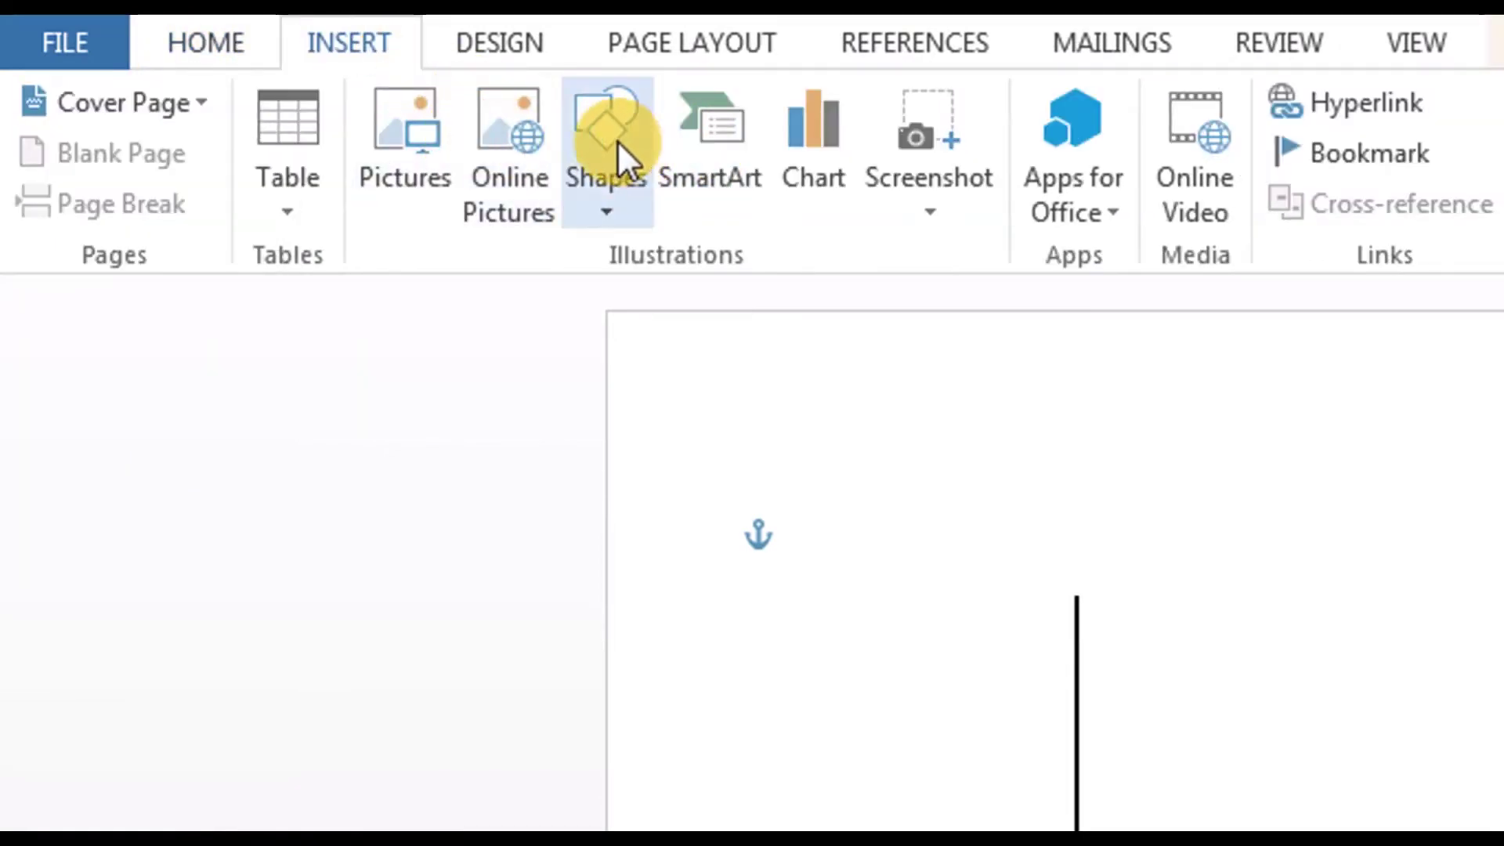
click(588, 130)
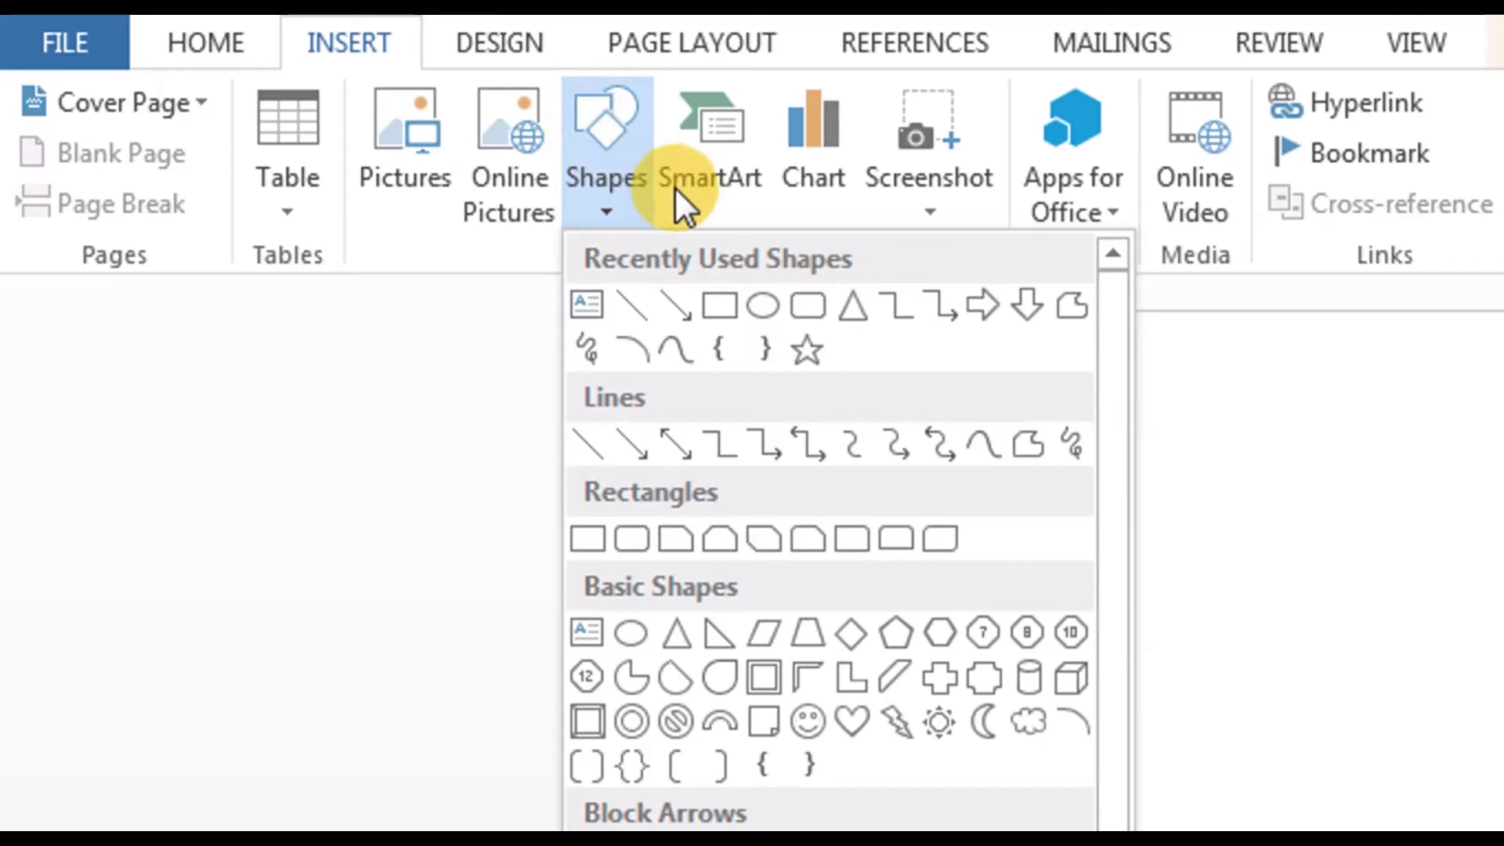
click(679, 359)
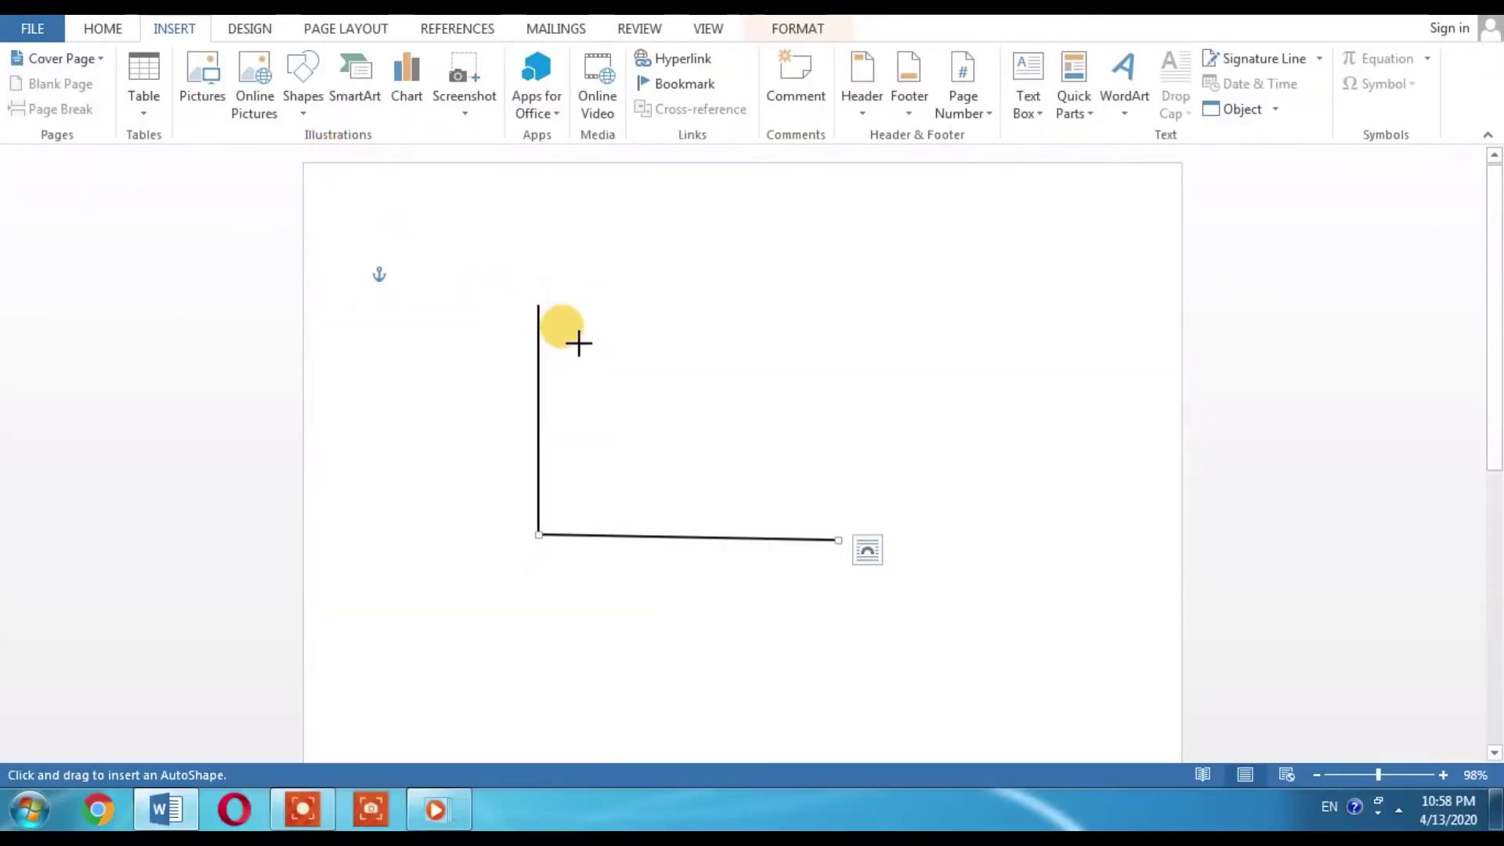
click(578, 332)
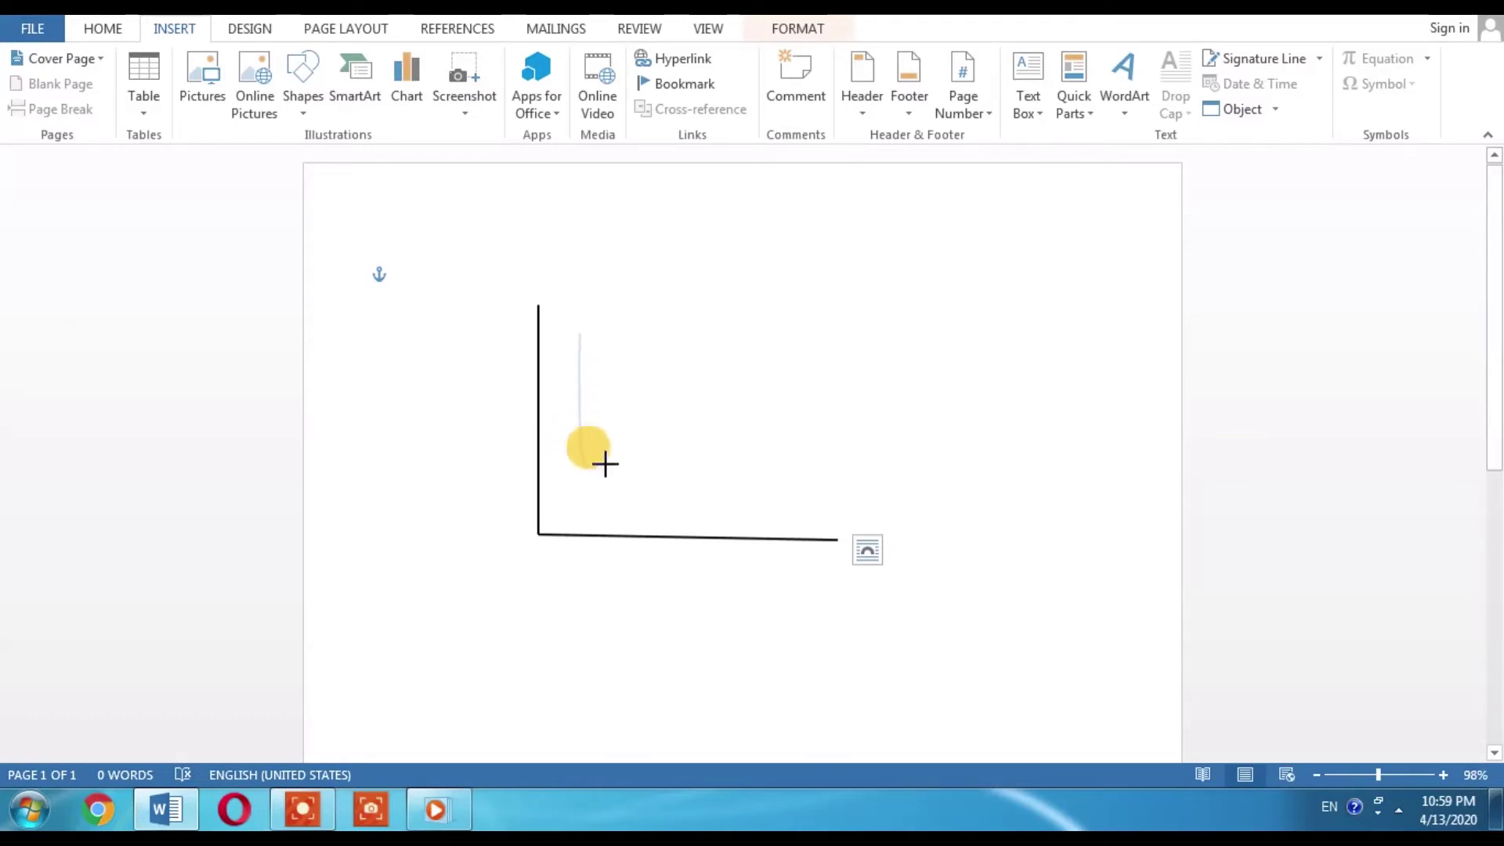
click(605, 464)
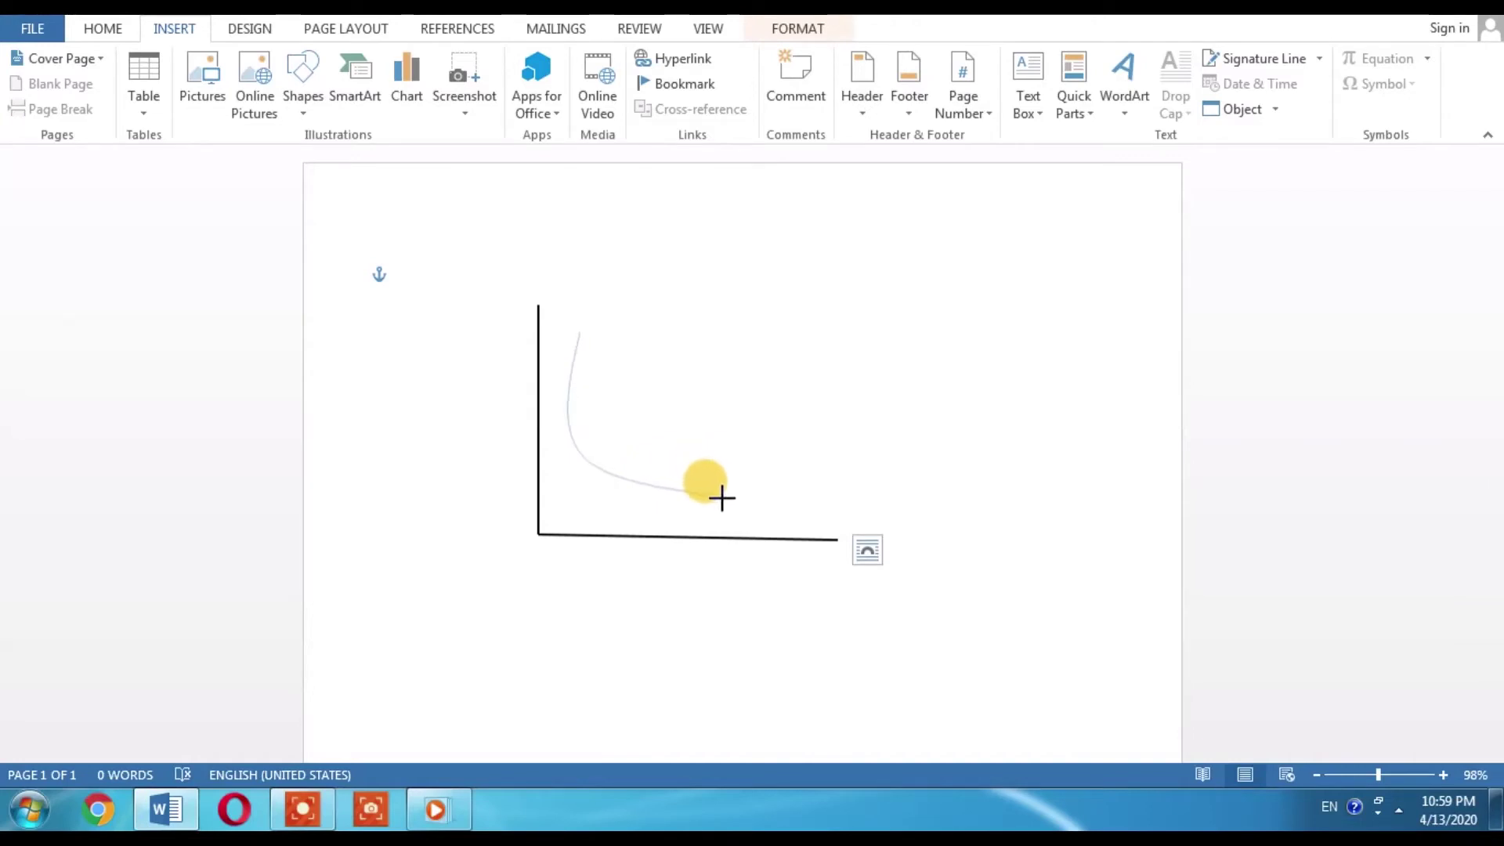
double_click(717, 498)
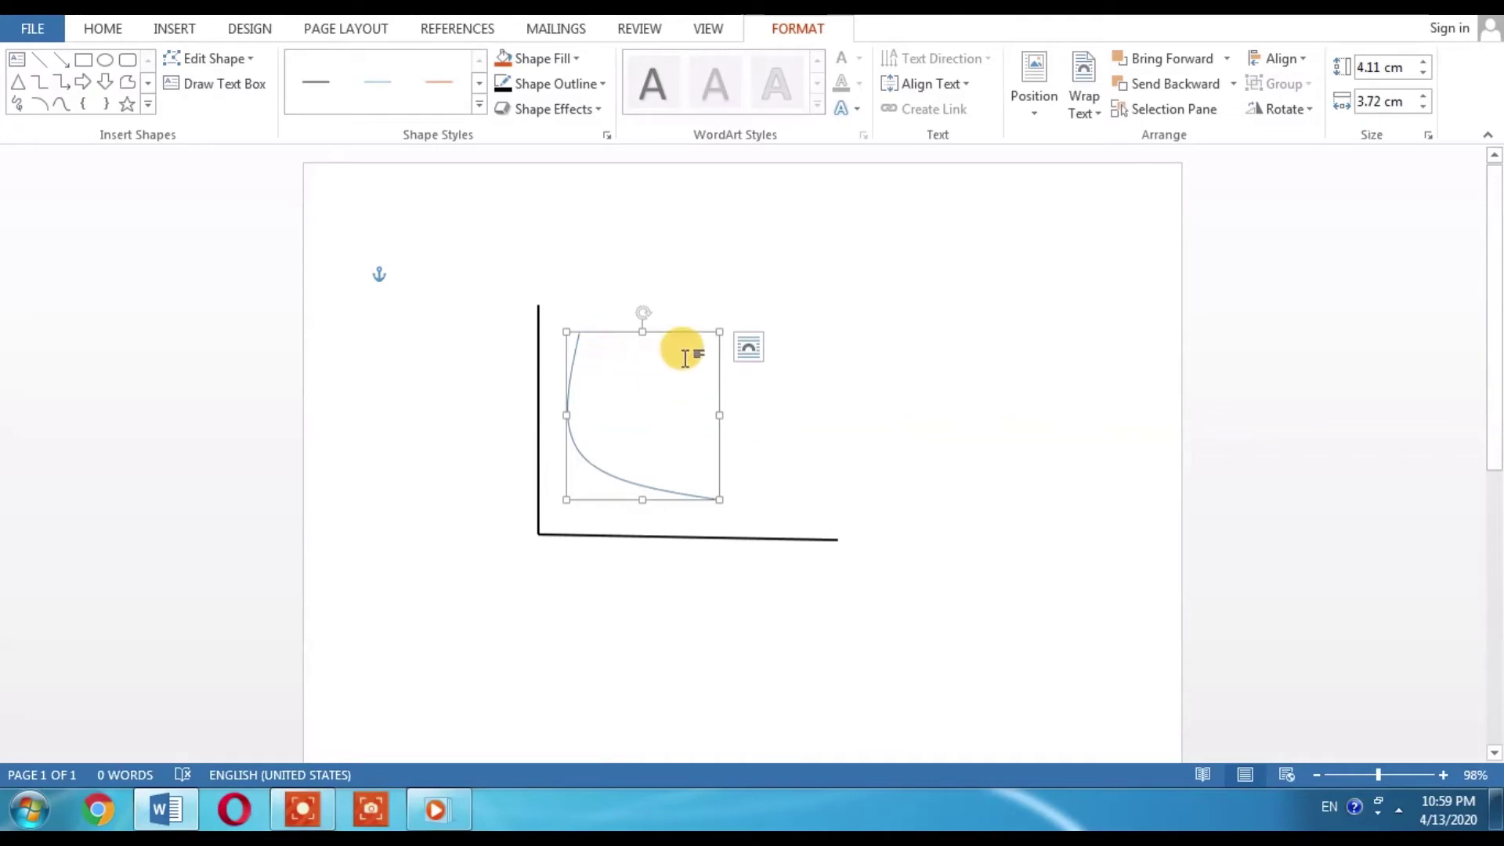
Step: Shift and enlarge the curve within the axes and set its outline weight to 2¼ pt
drag(676, 333, 709, 342)
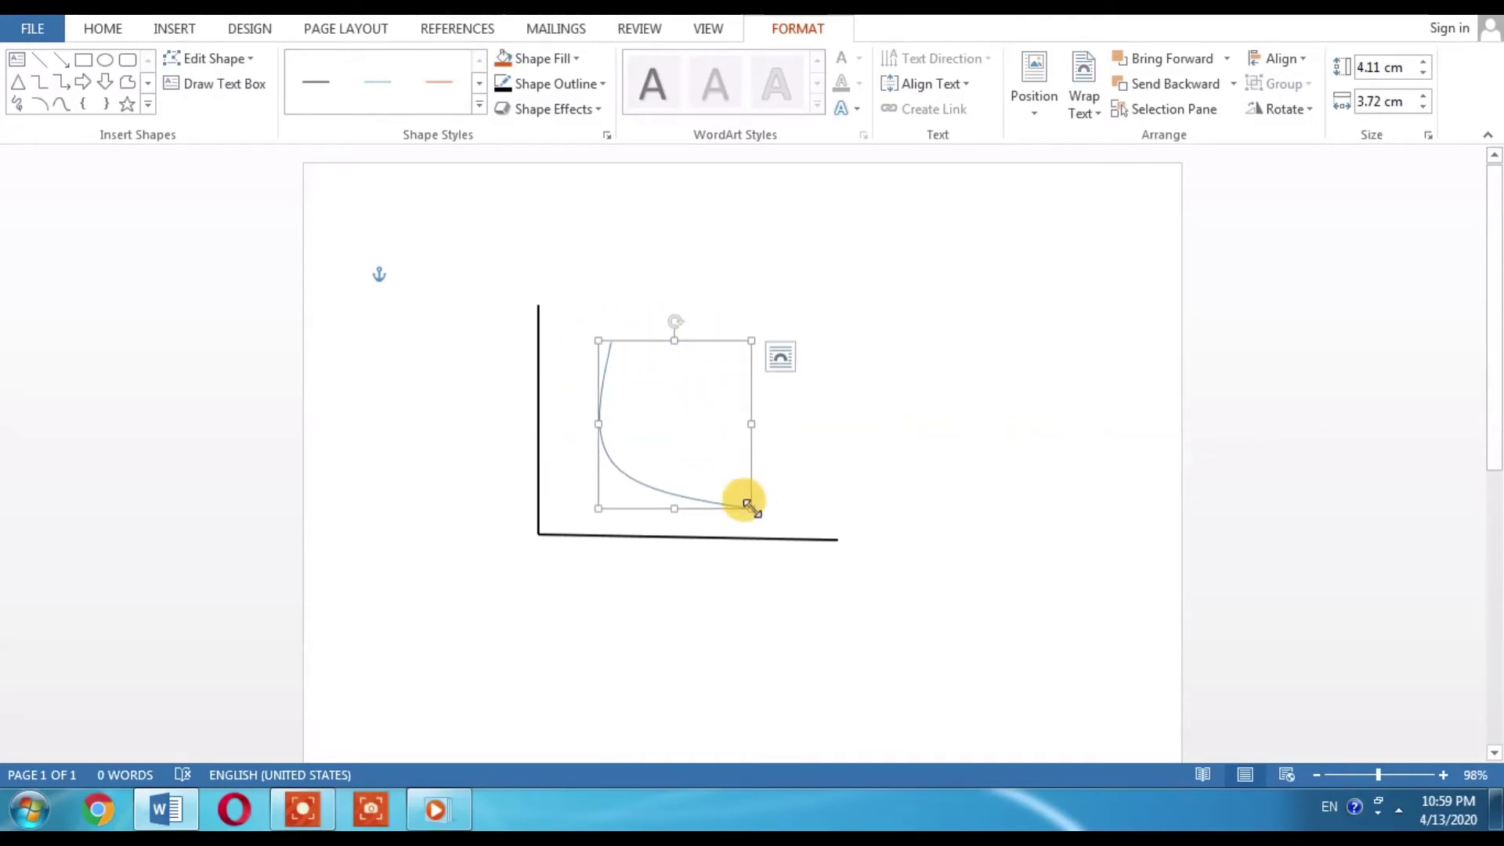
drag(751, 507, 800, 526)
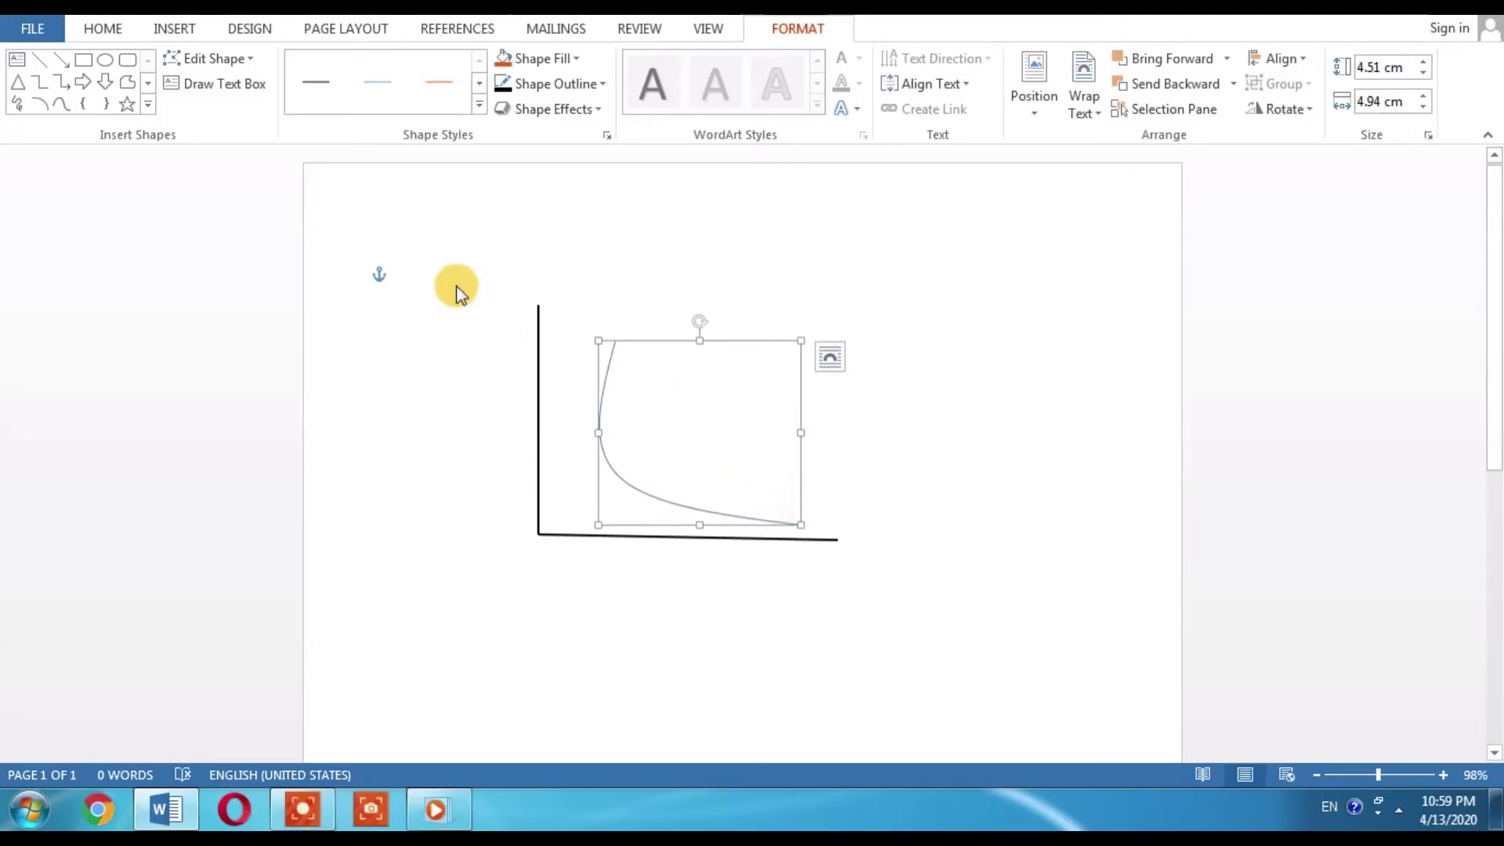
click(588, 83)
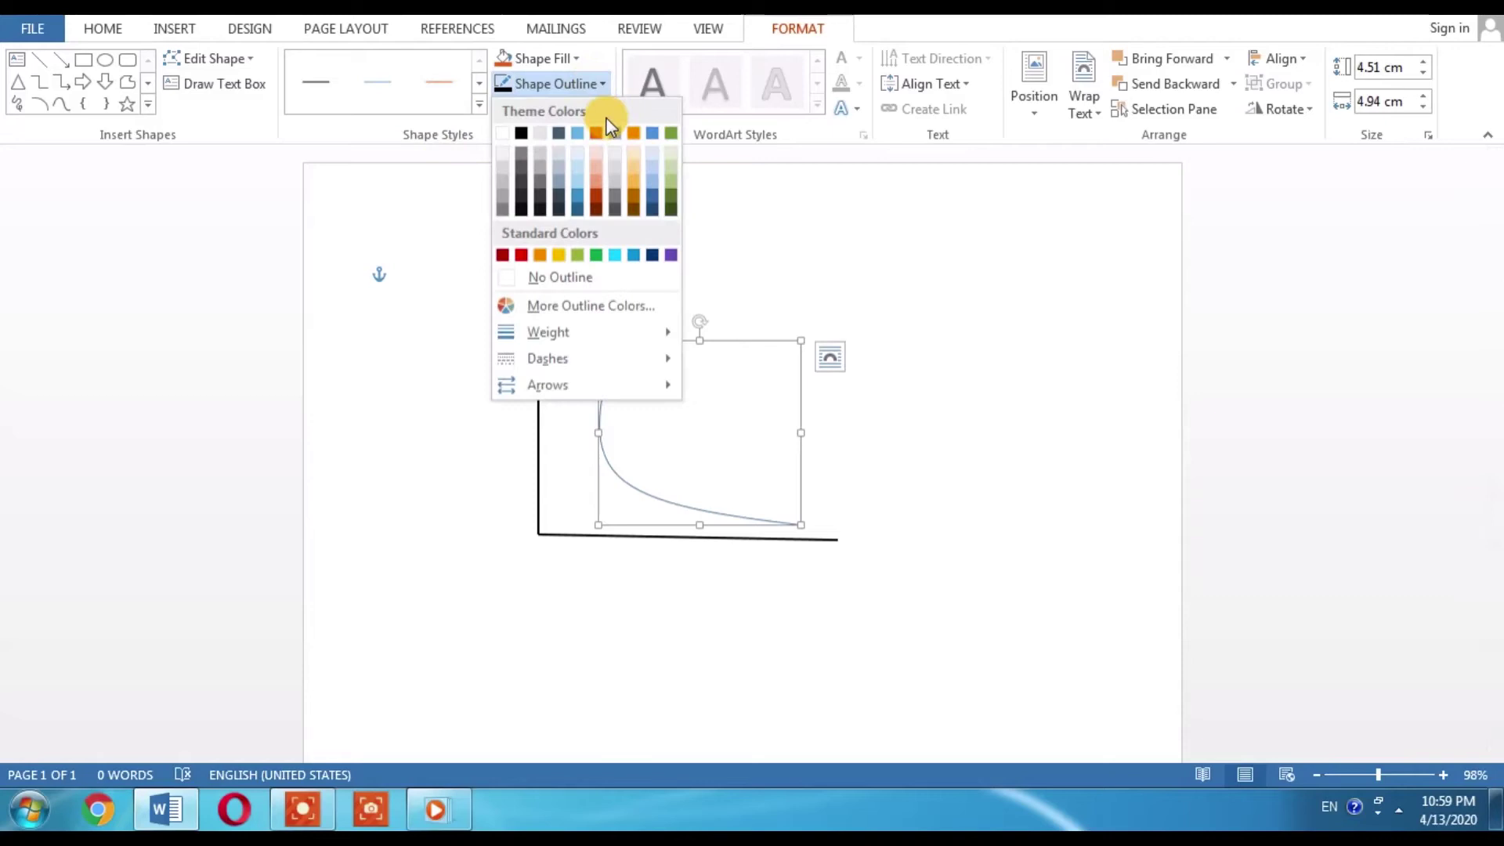
mouse_move(582, 333)
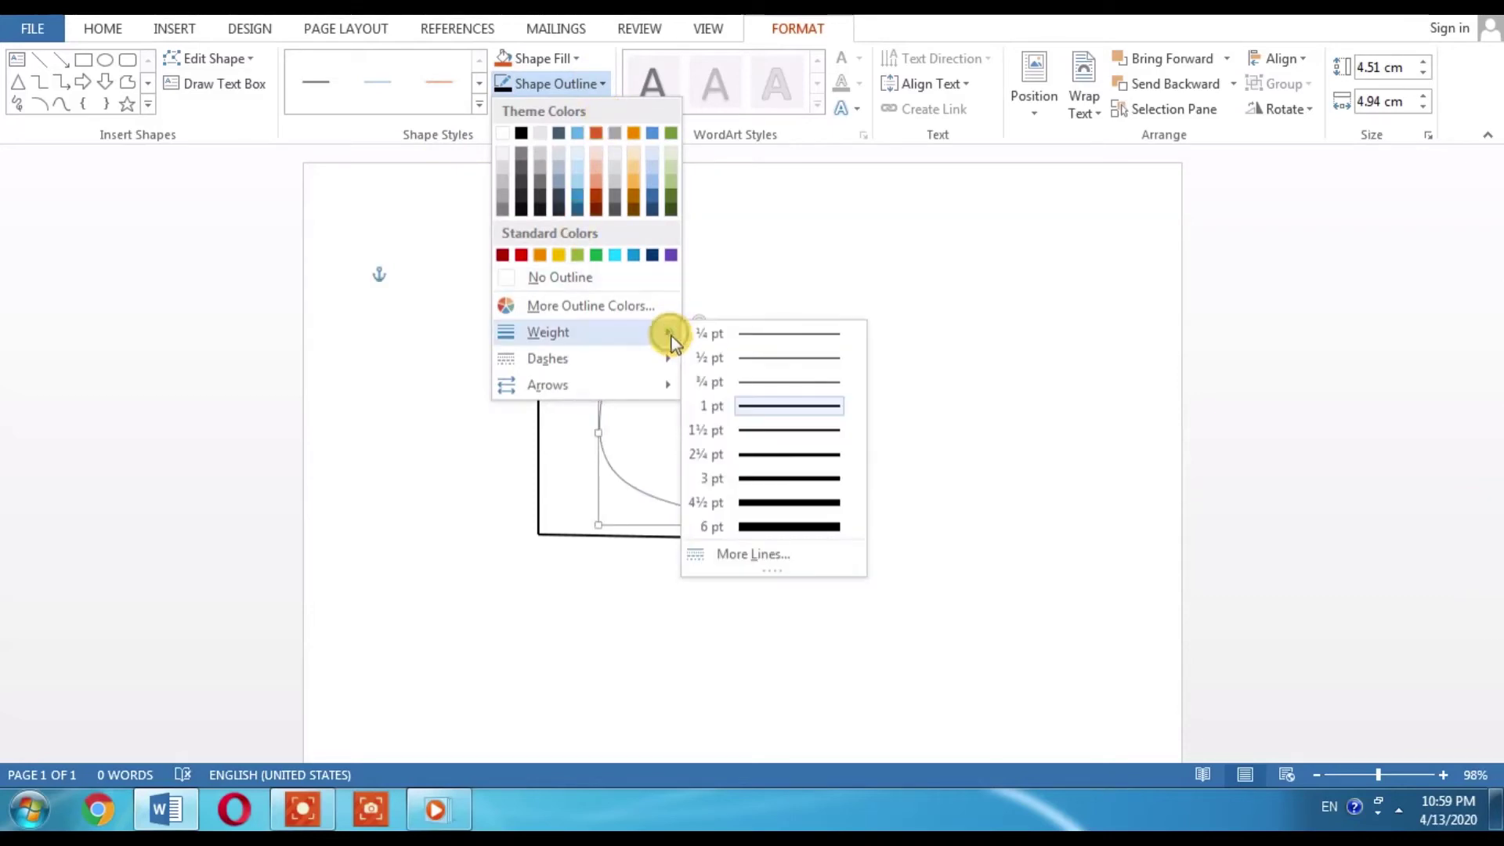
click(769, 433)
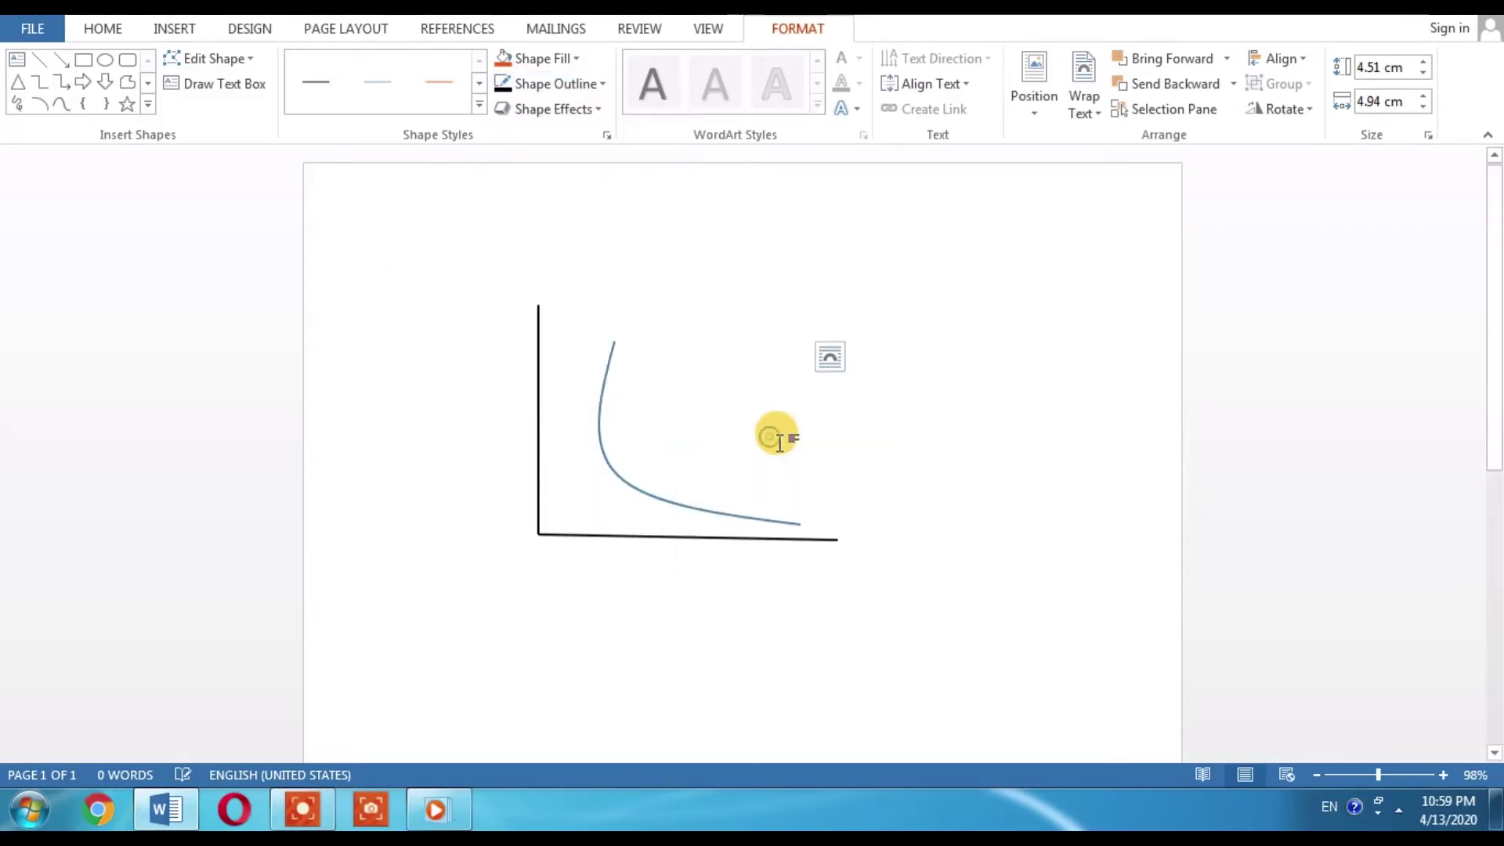
Step: Colour the curve's outline green and deselect it
click(599, 84)
click(673, 133)
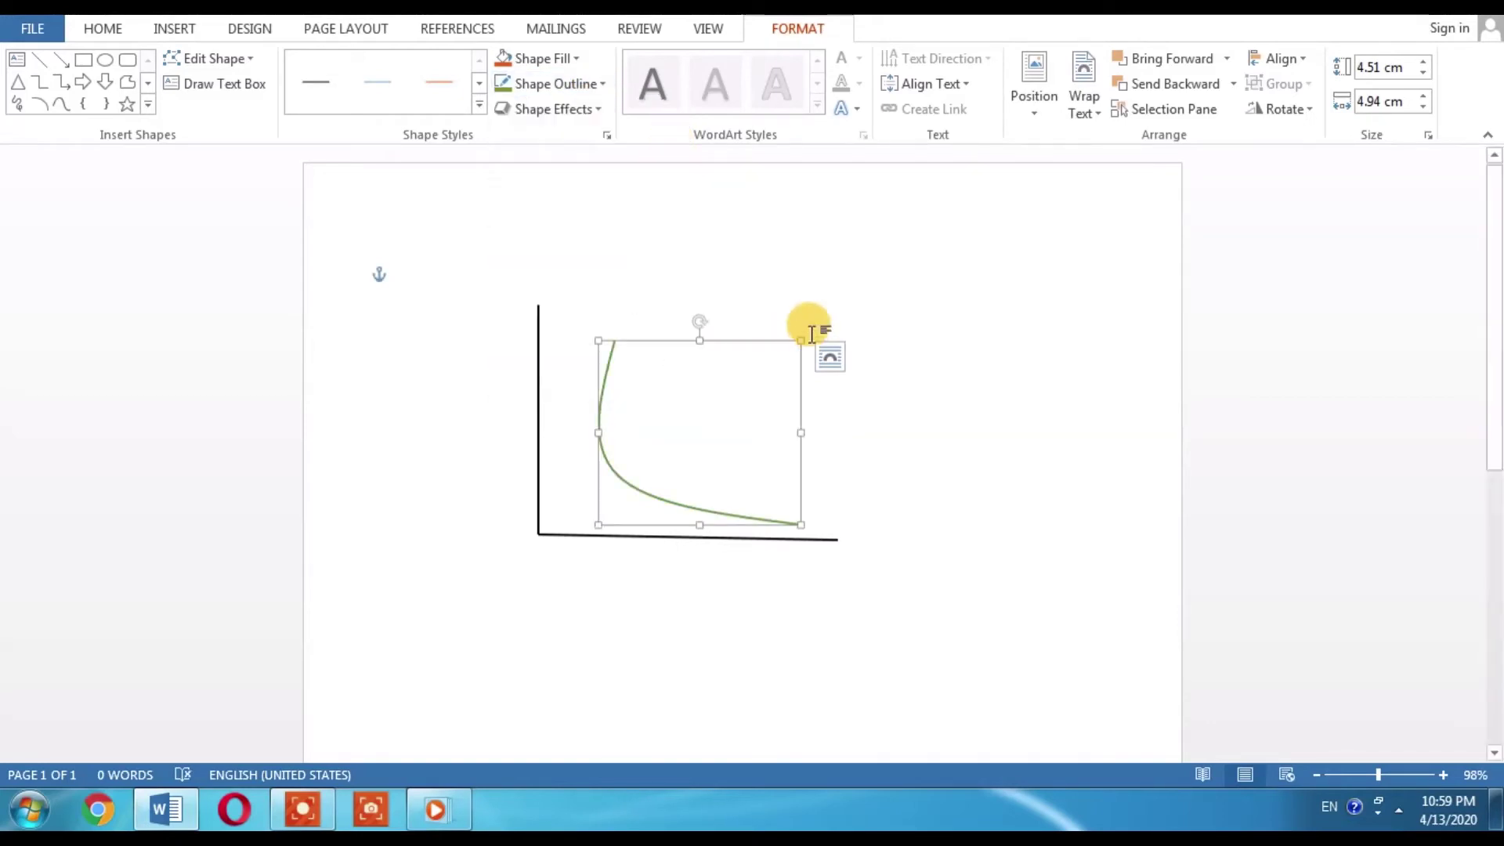
click(974, 379)
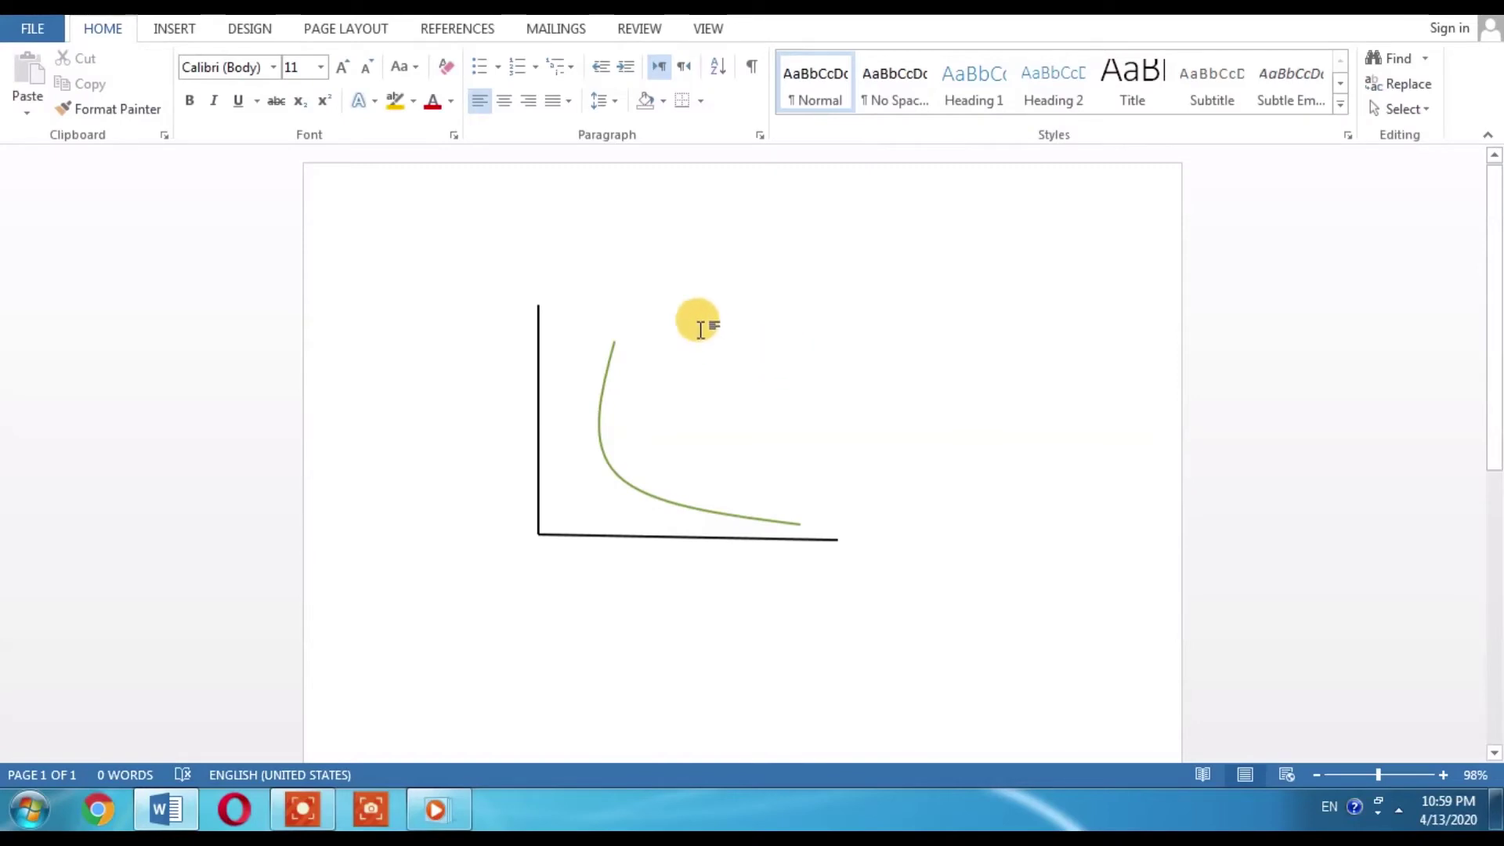
click(177, 31)
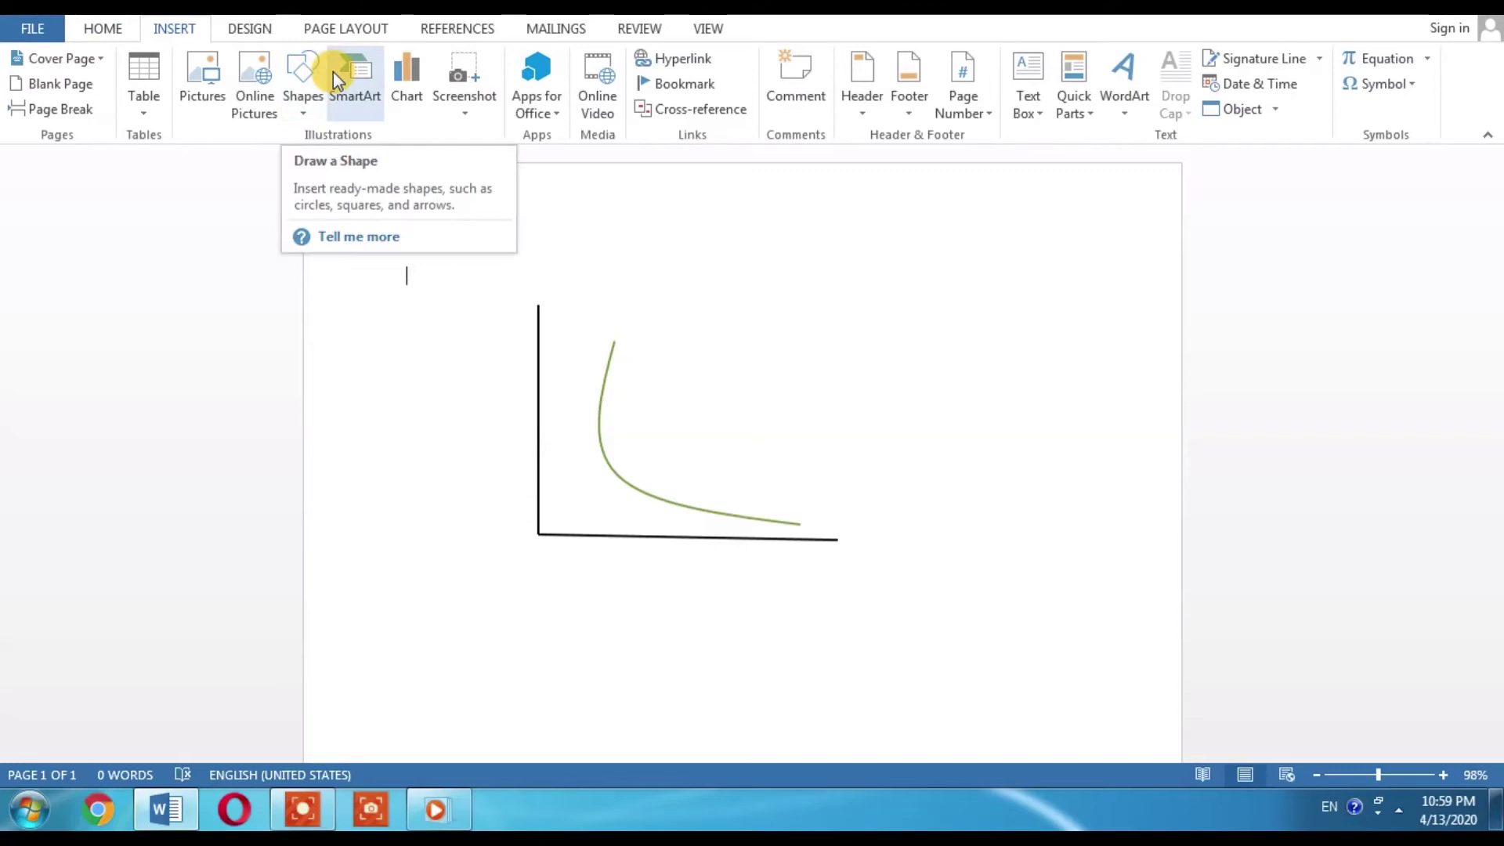
Step: Sketch a second Curve shape from the upper right down toward the origin, crossing the green curve
click(301, 73)
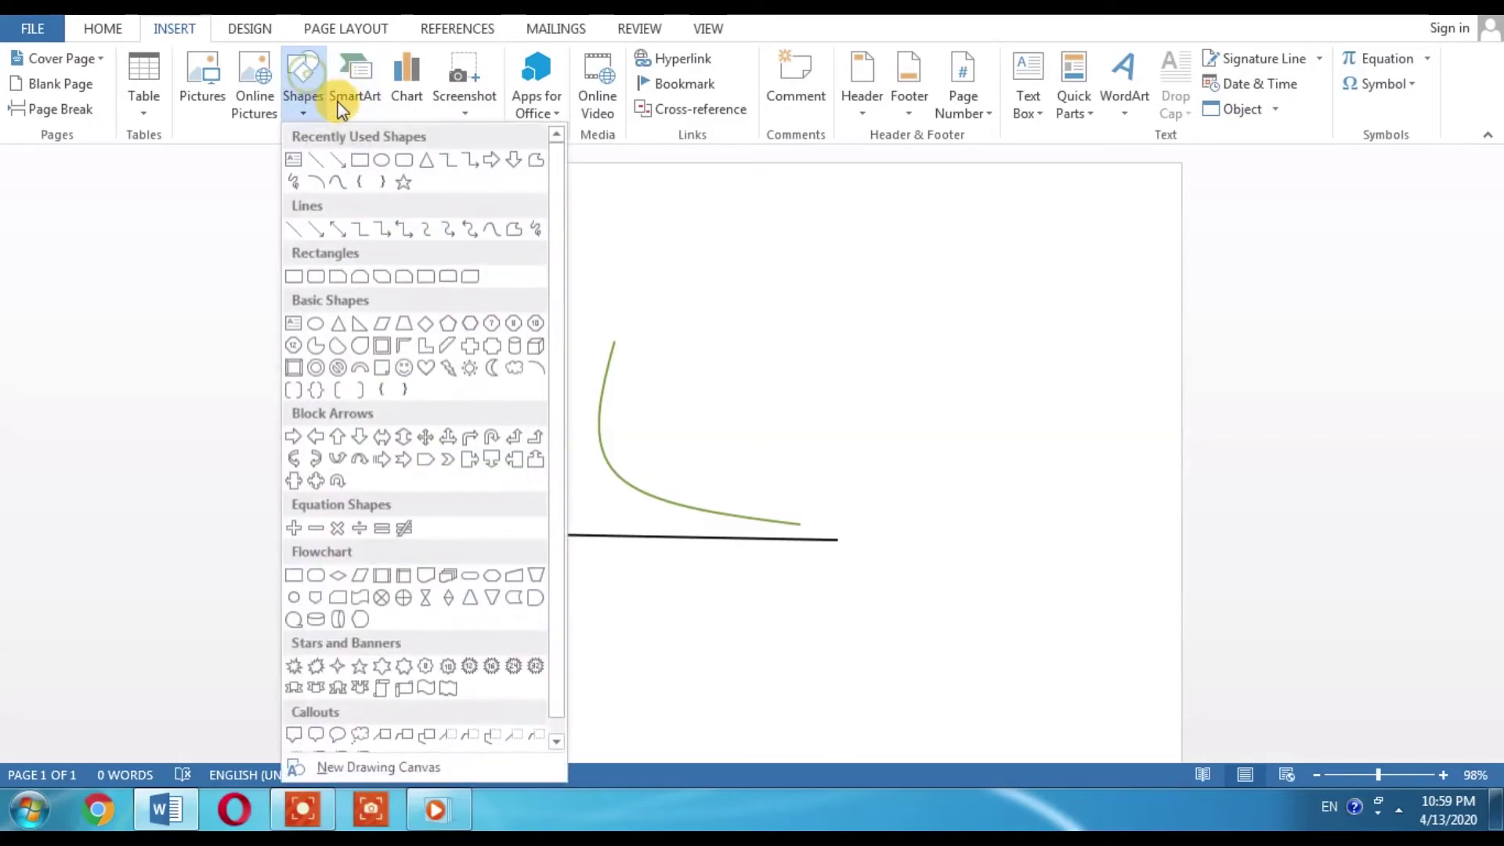
click(342, 182)
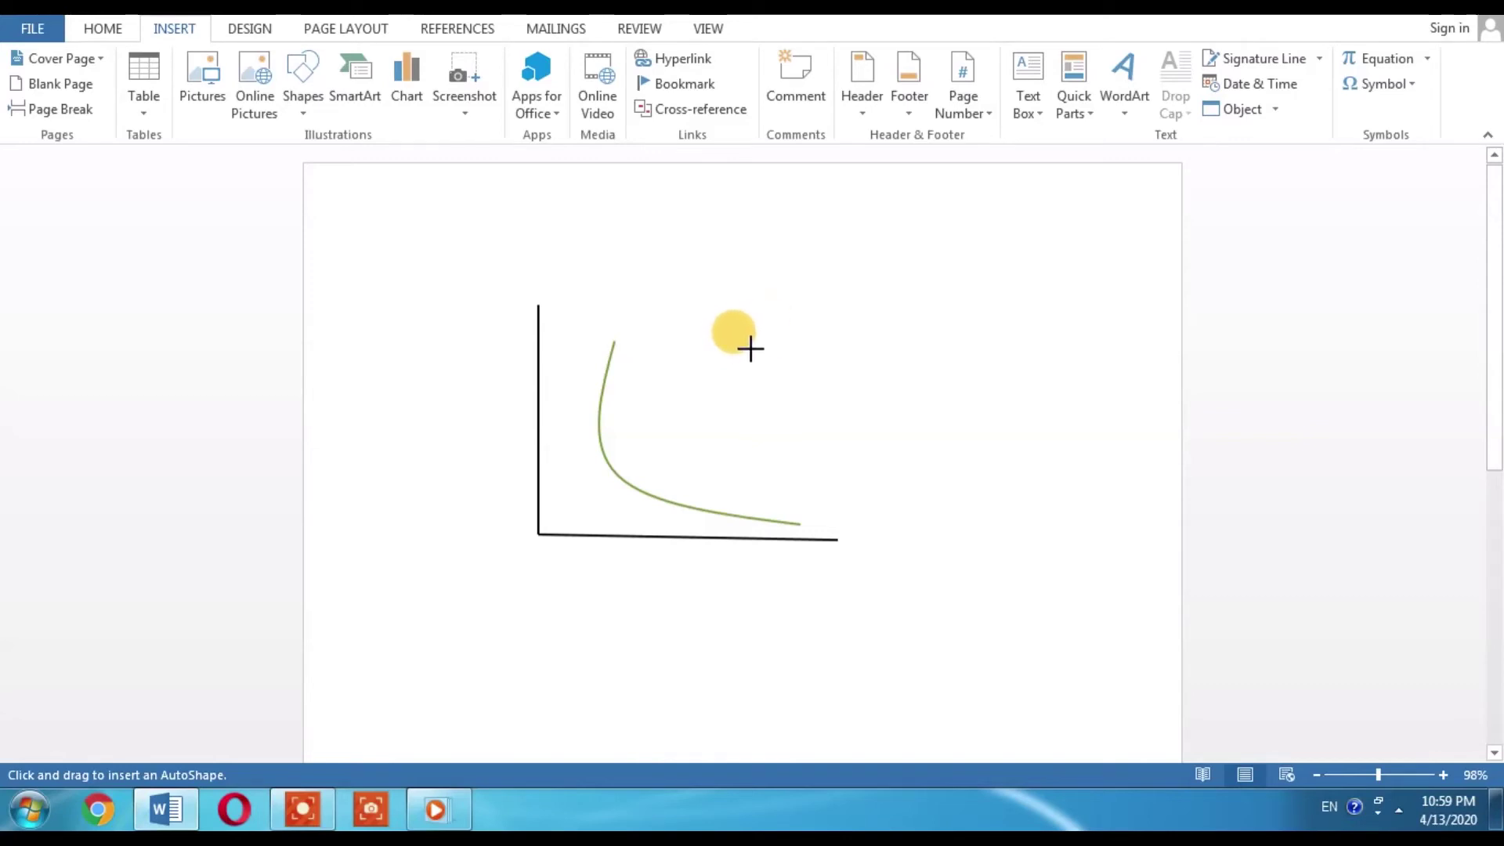
mouse_move(759, 345)
mouse_down()
mouse_move(755, 482)
mouse_move(583, 517)
mouse_up()
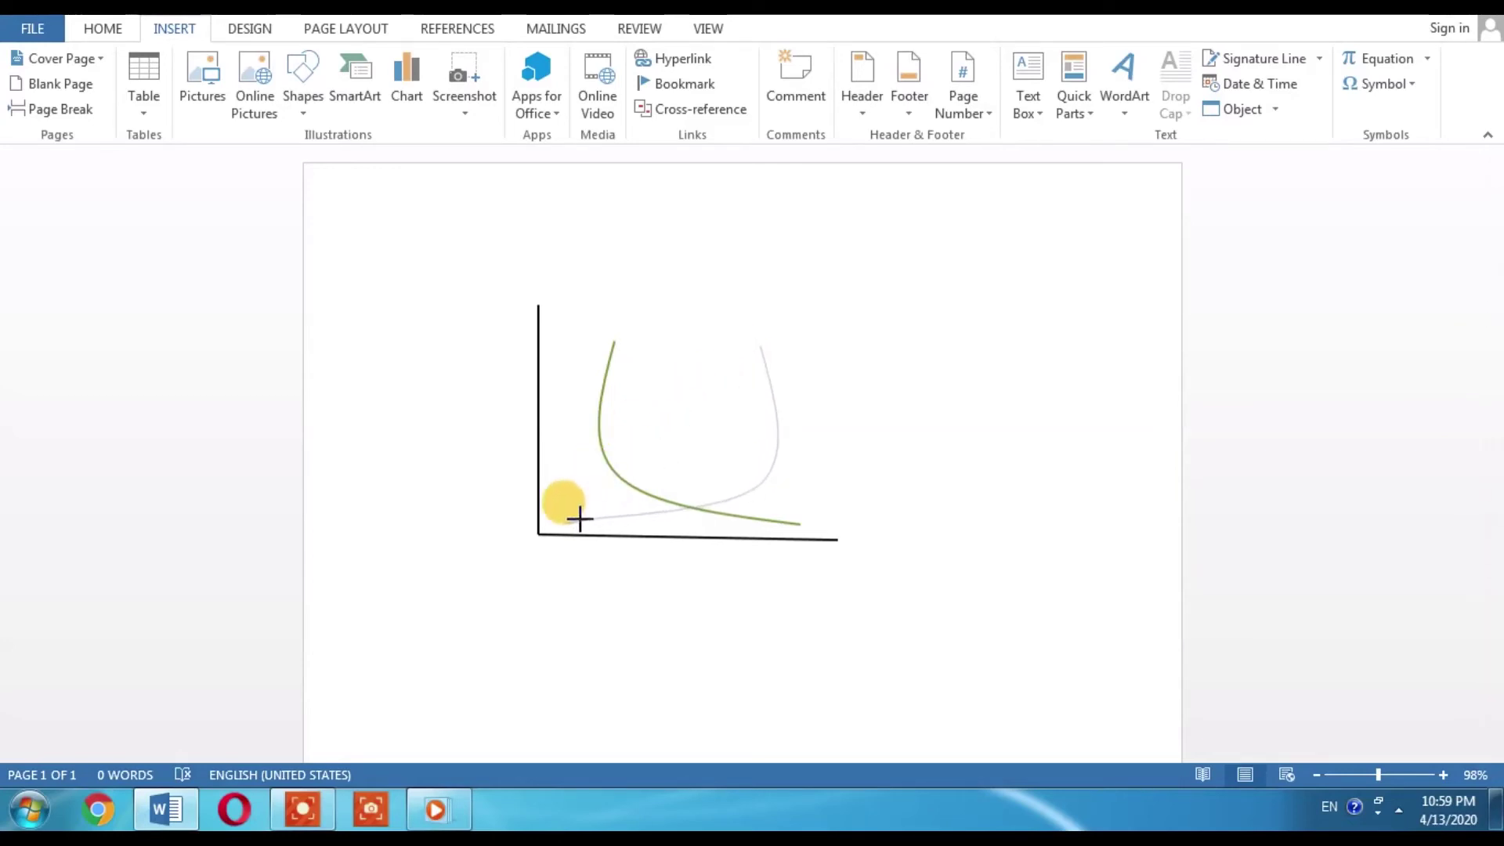
Step: Move the new curve up, stretch its bottom toward the axis, nudge it left and deselect it
drag(585, 517, 581, 519)
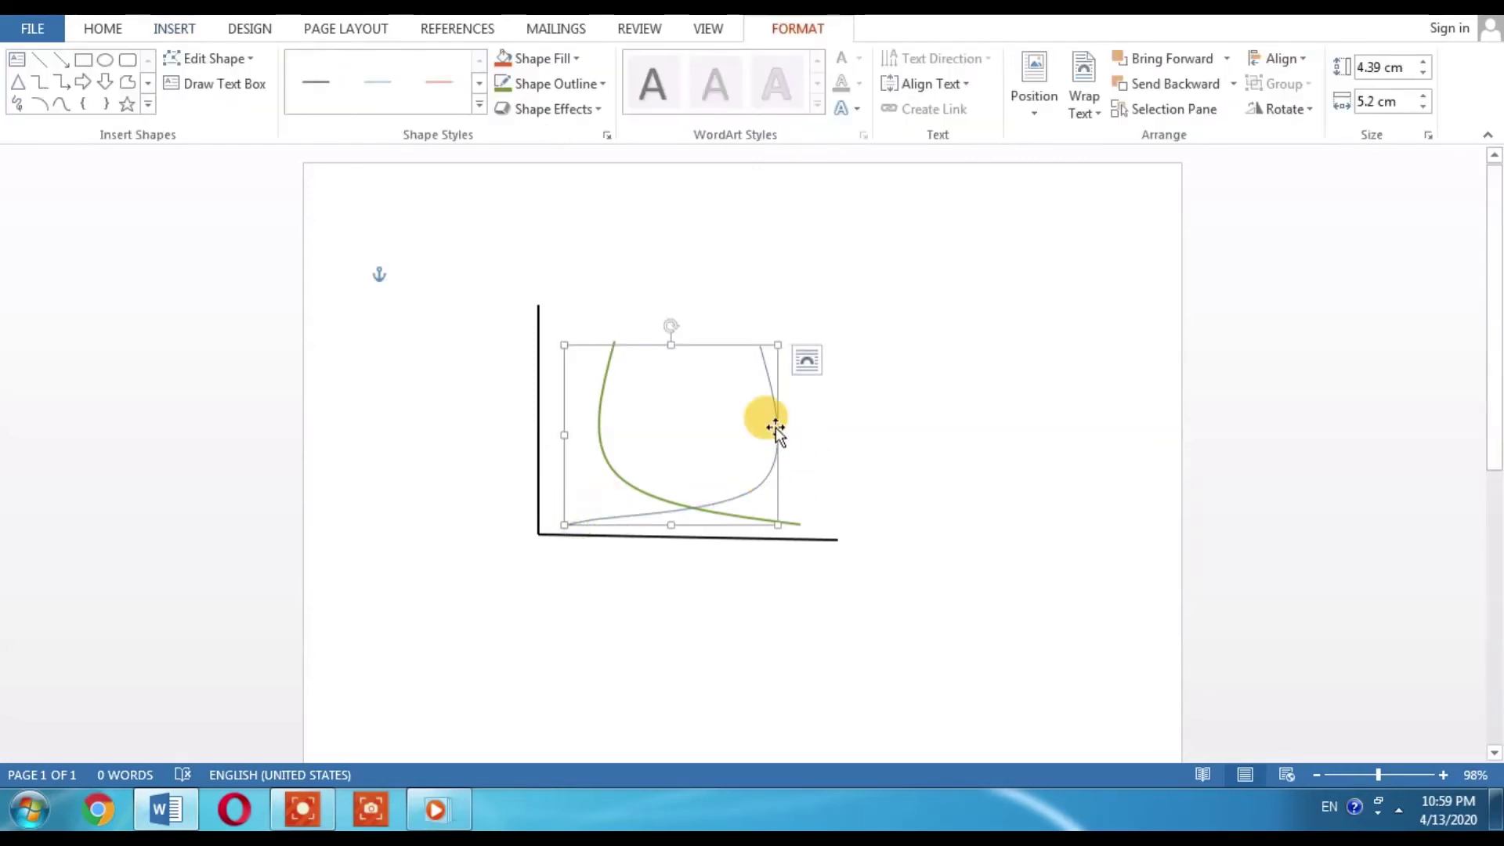
drag(775, 423, 775, 403)
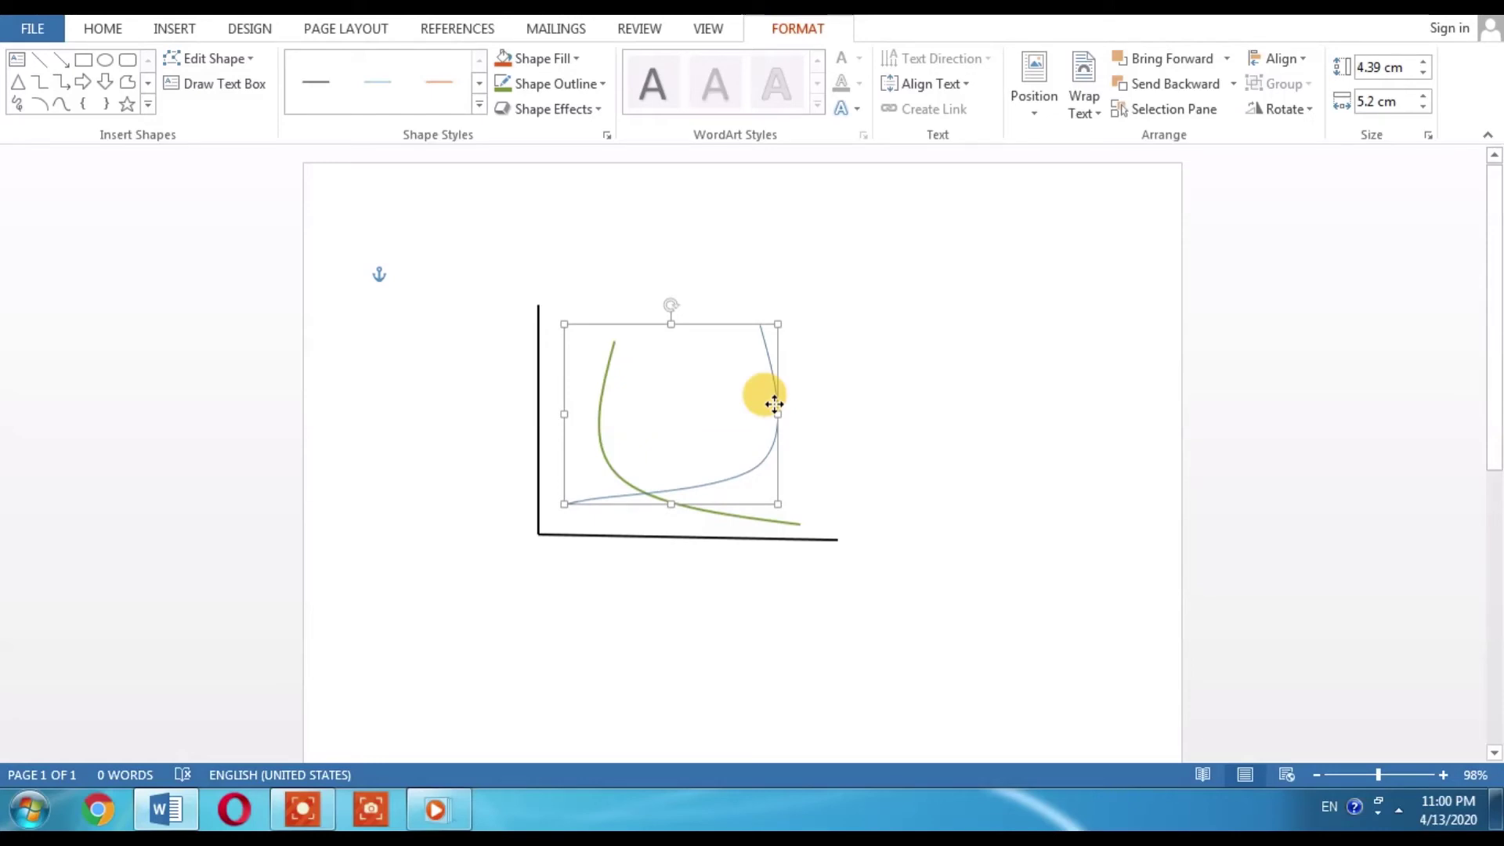
drag(774, 403, 775, 405)
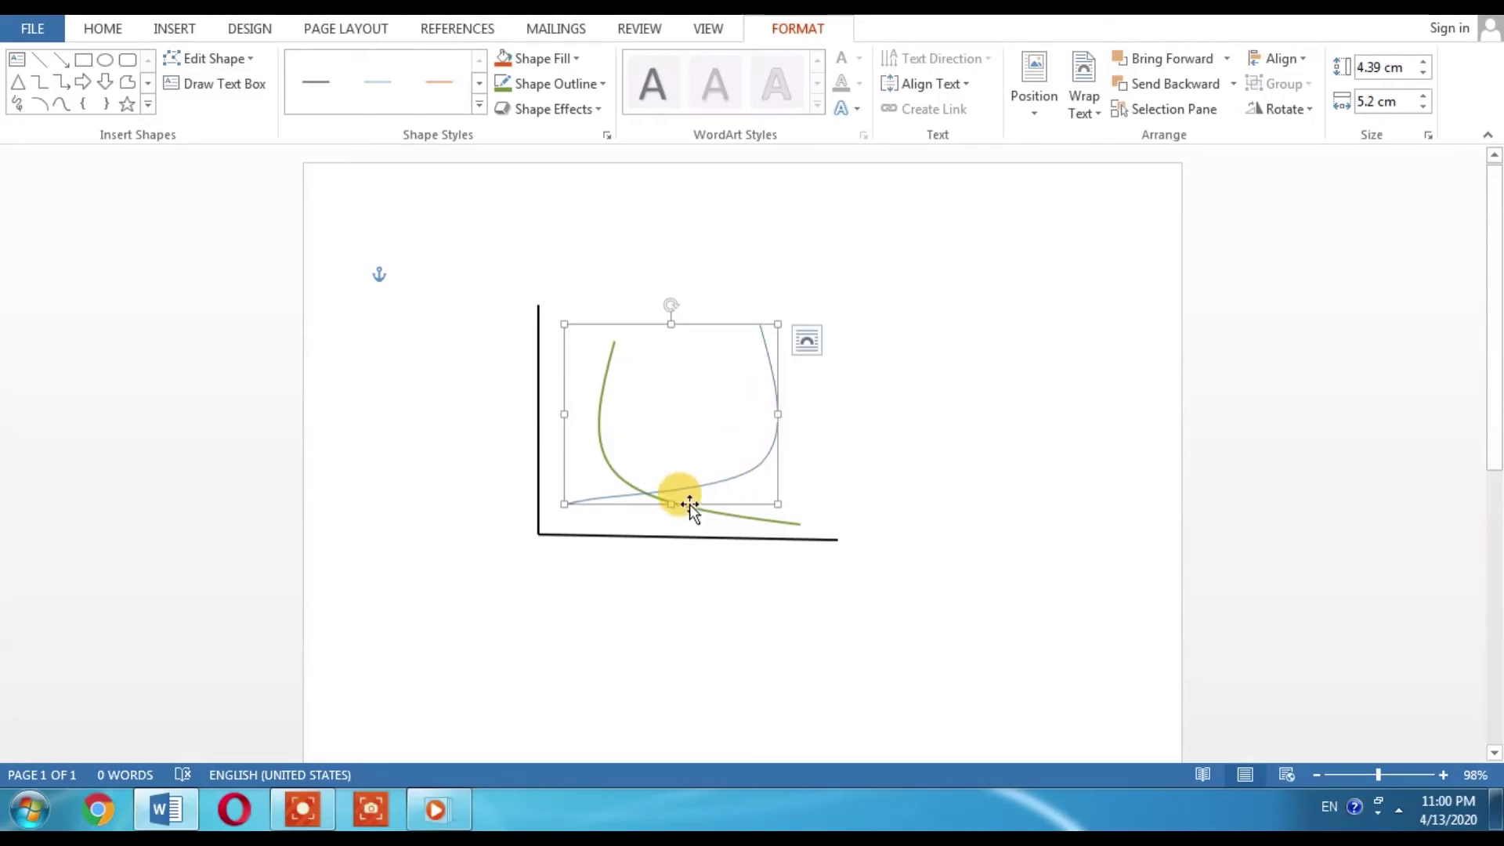
drag(564, 503, 564, 518)
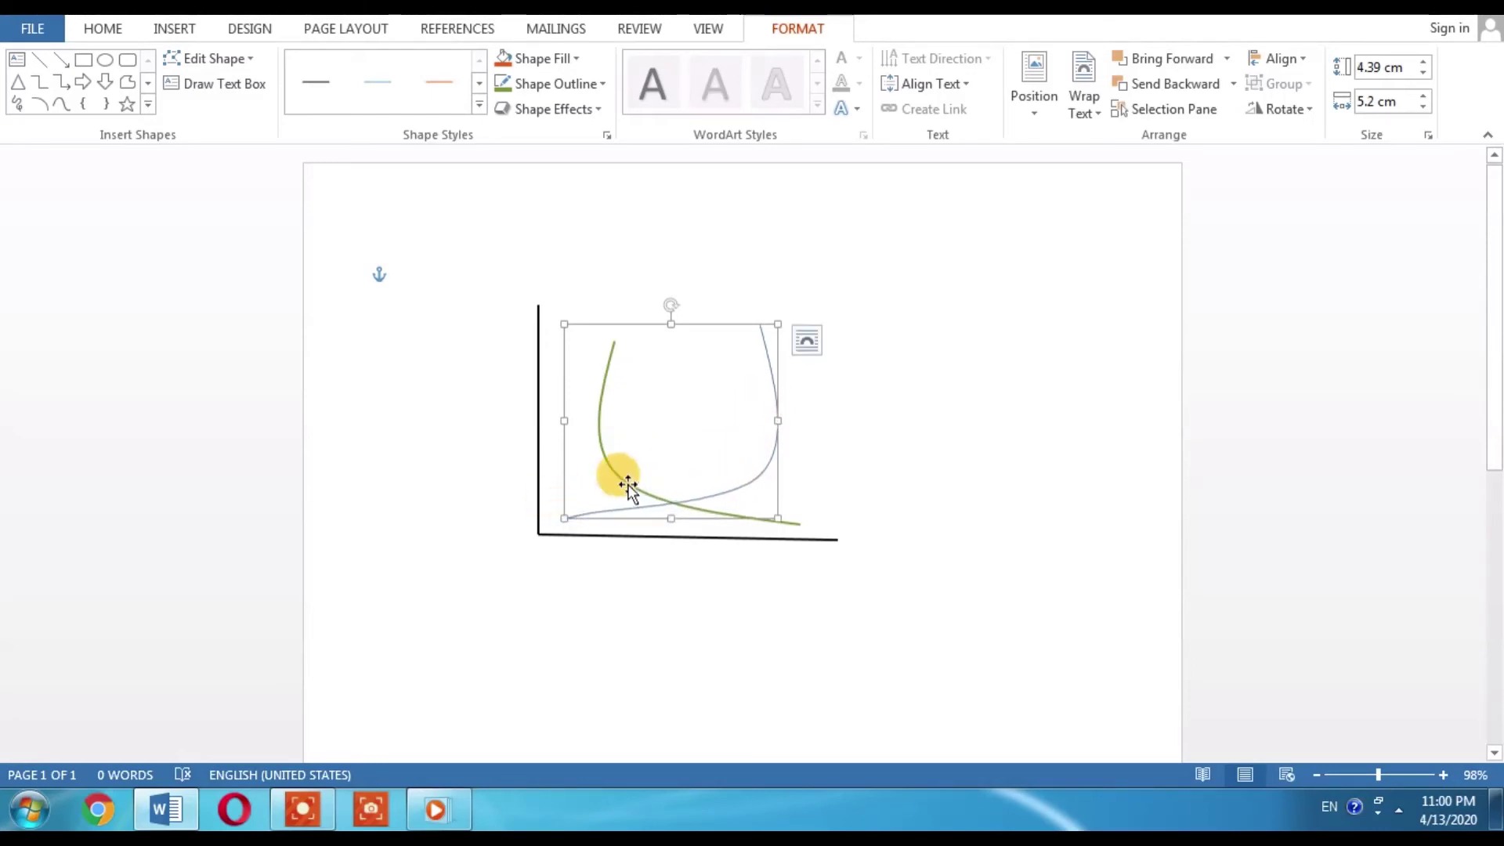
drag(780, 411, 773, 408)
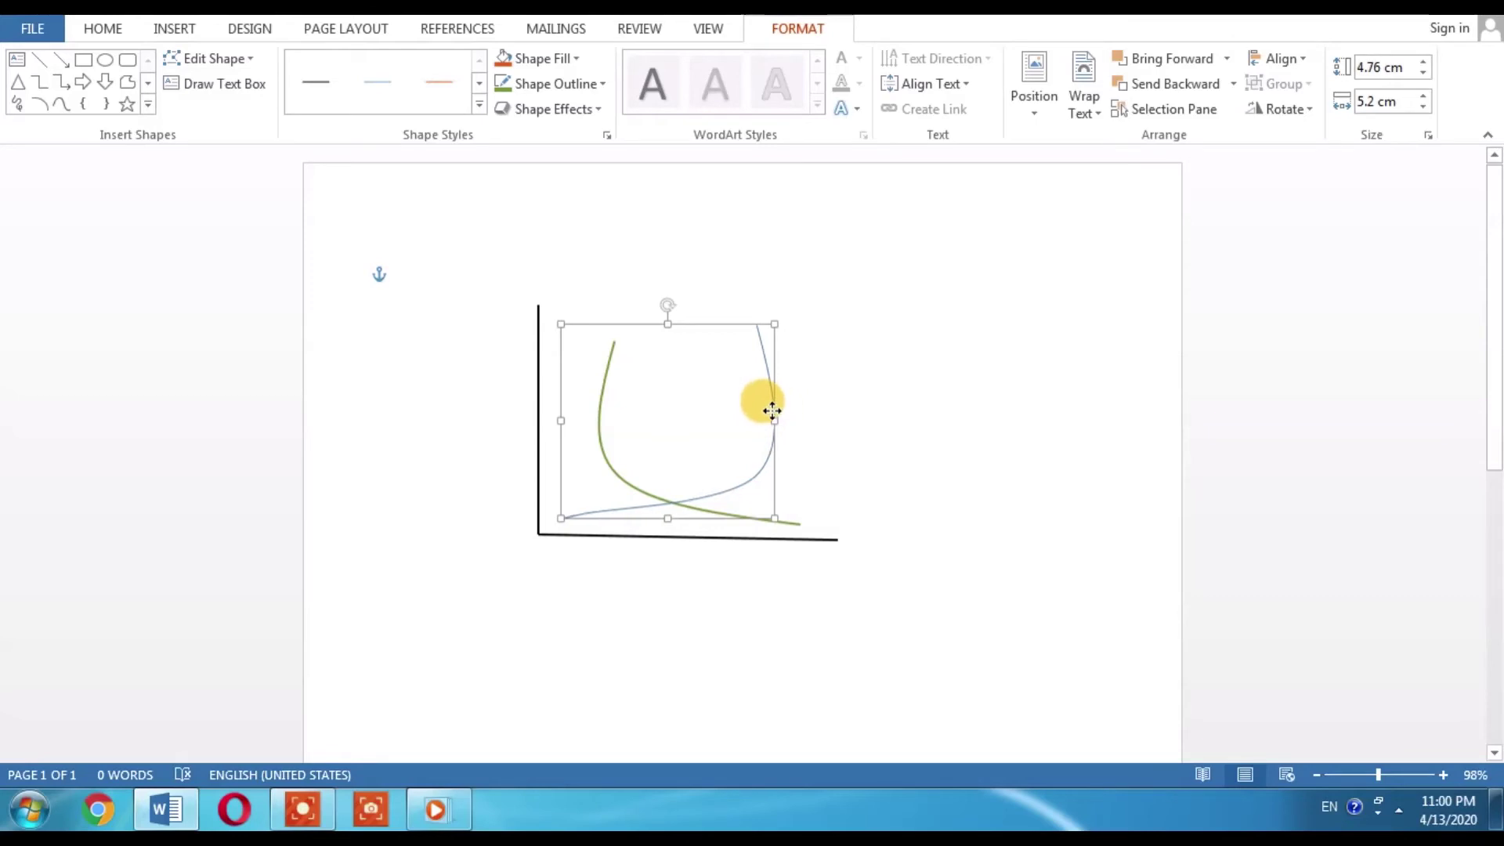
click(1024, 521)
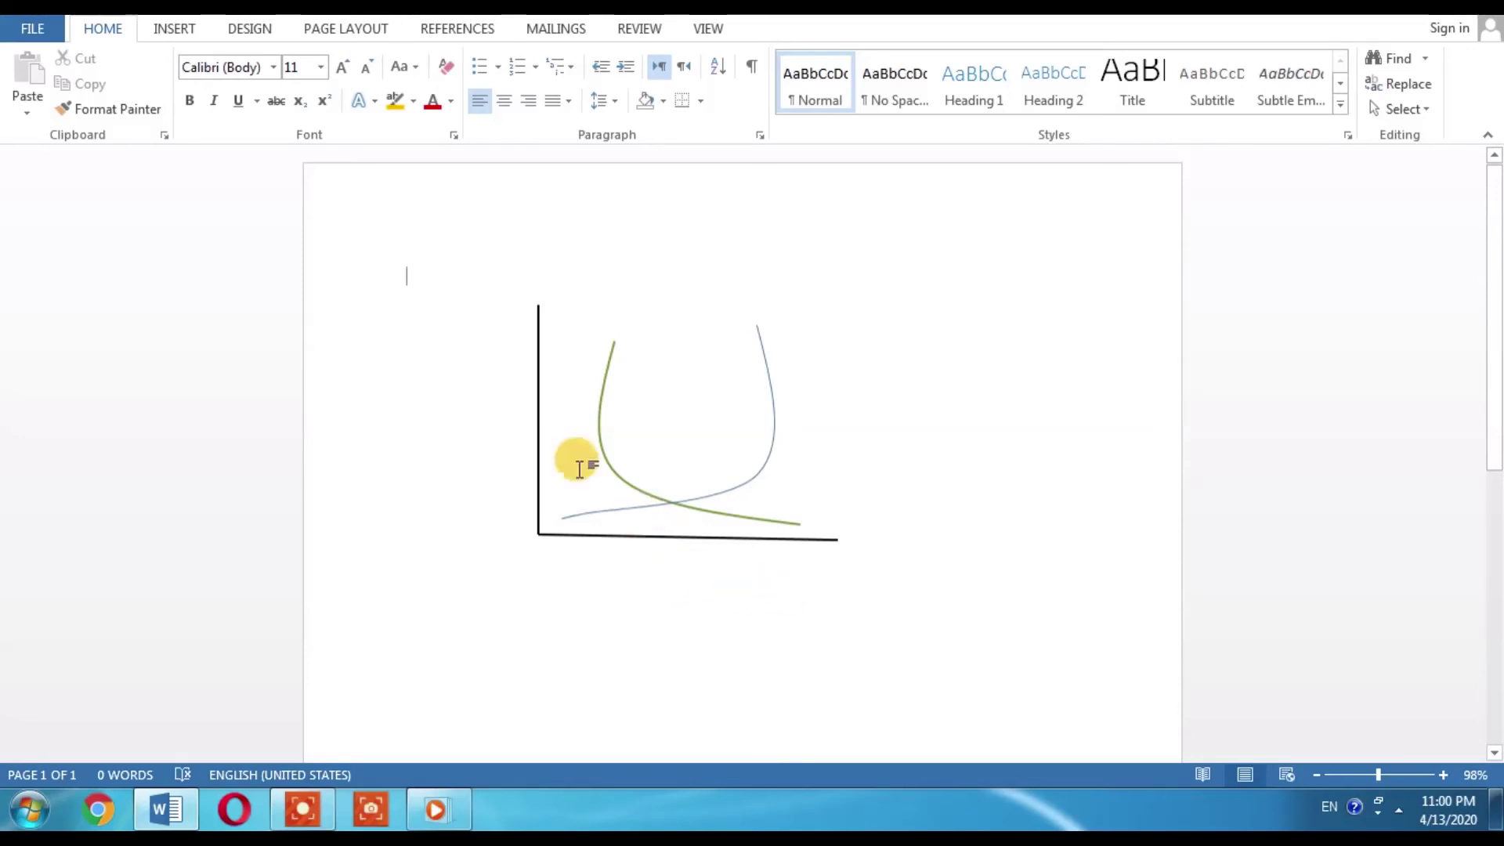
Step: Insert a first-style WordArt box reading Quantity and set it to 20 pt
click(169, 33)
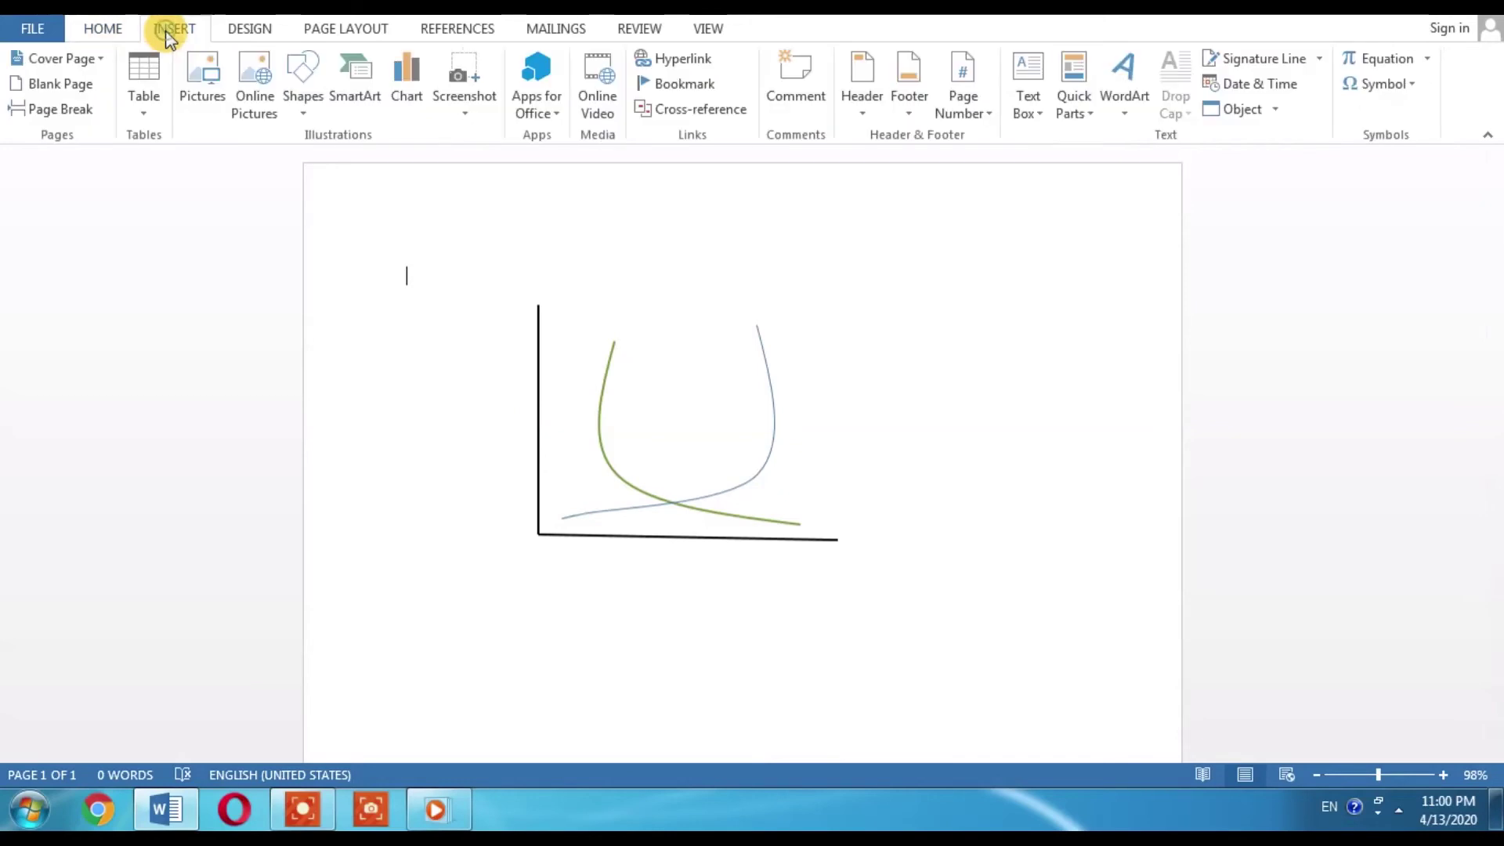
click(1126, 53)
click(1132, 214)
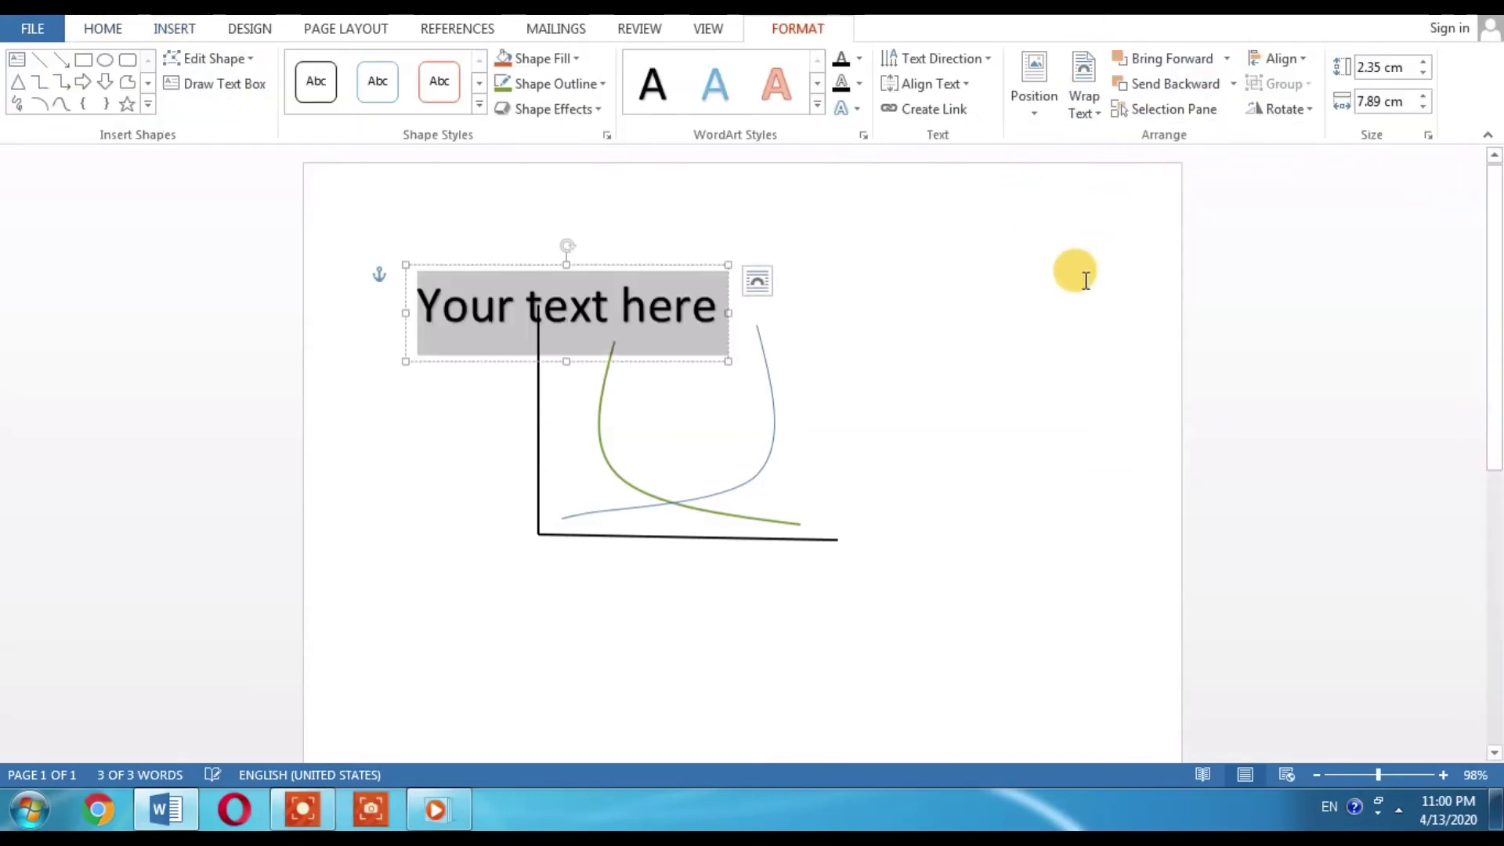
text(Qua)
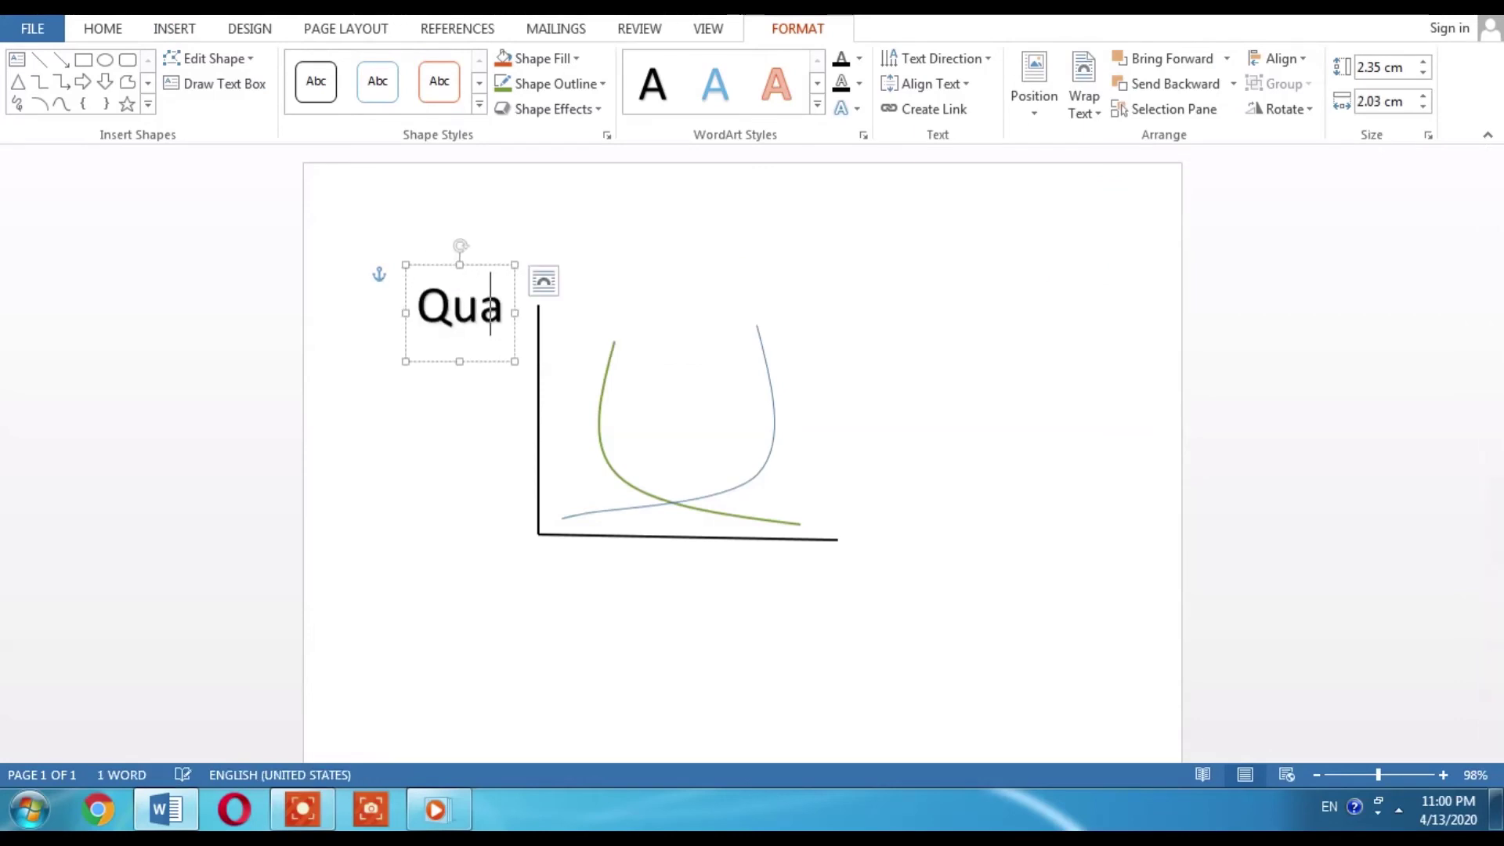
text(ntity)
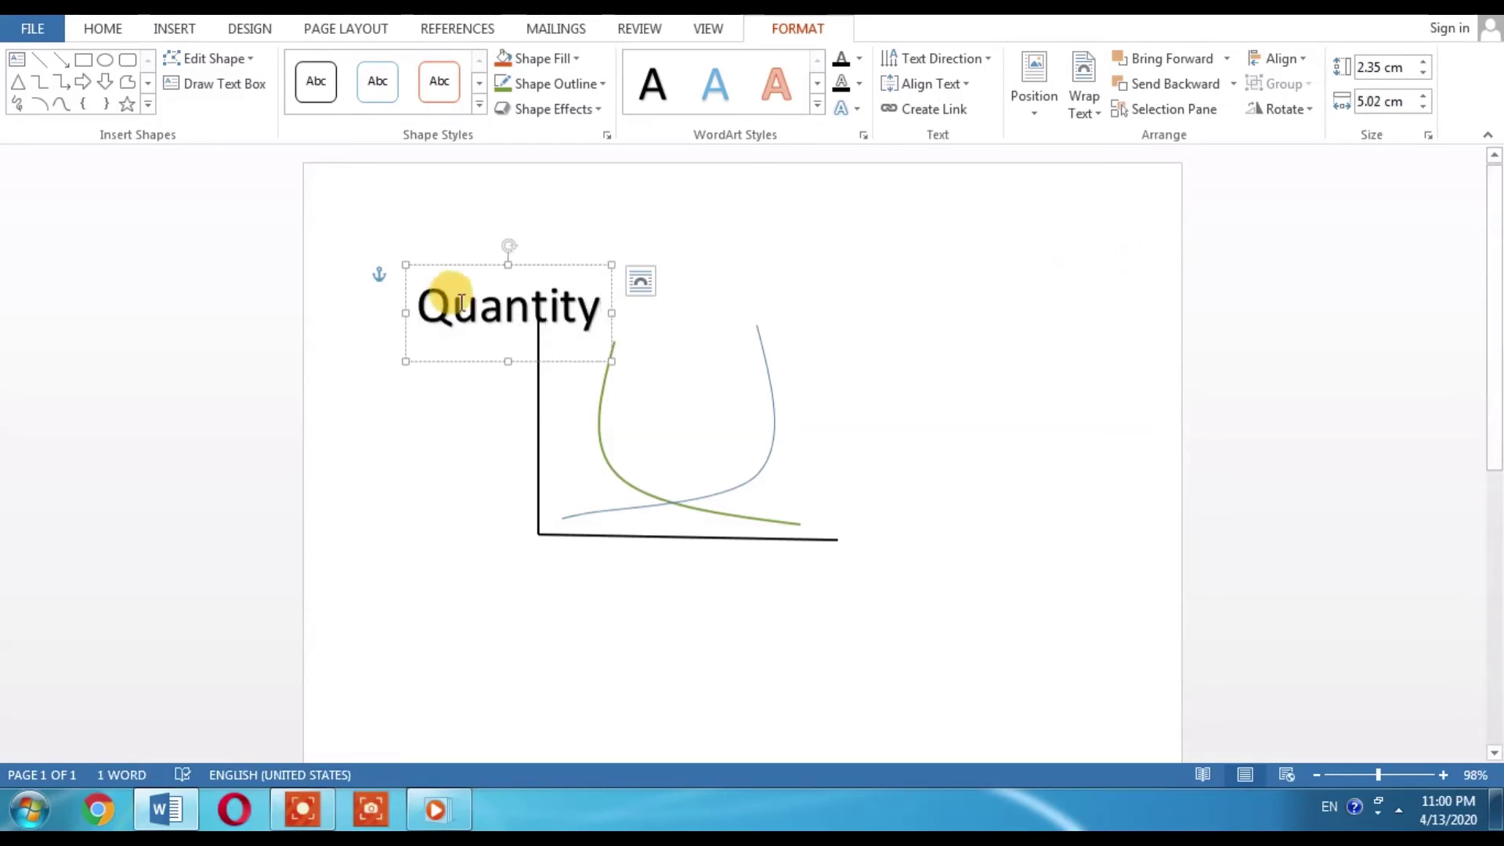
drag(414, 306, 604, 304)
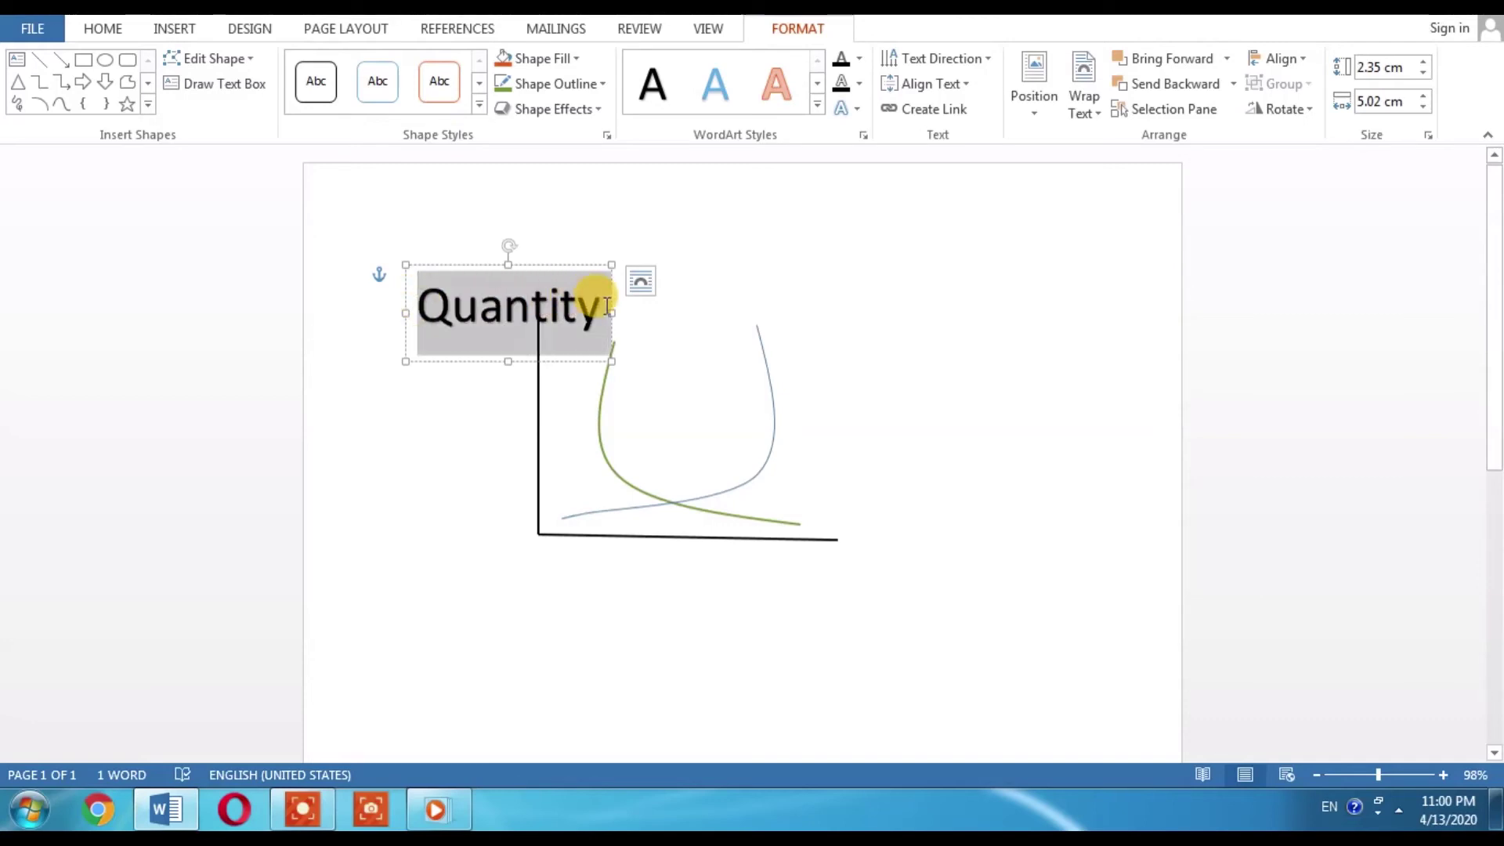
click(753, 240)
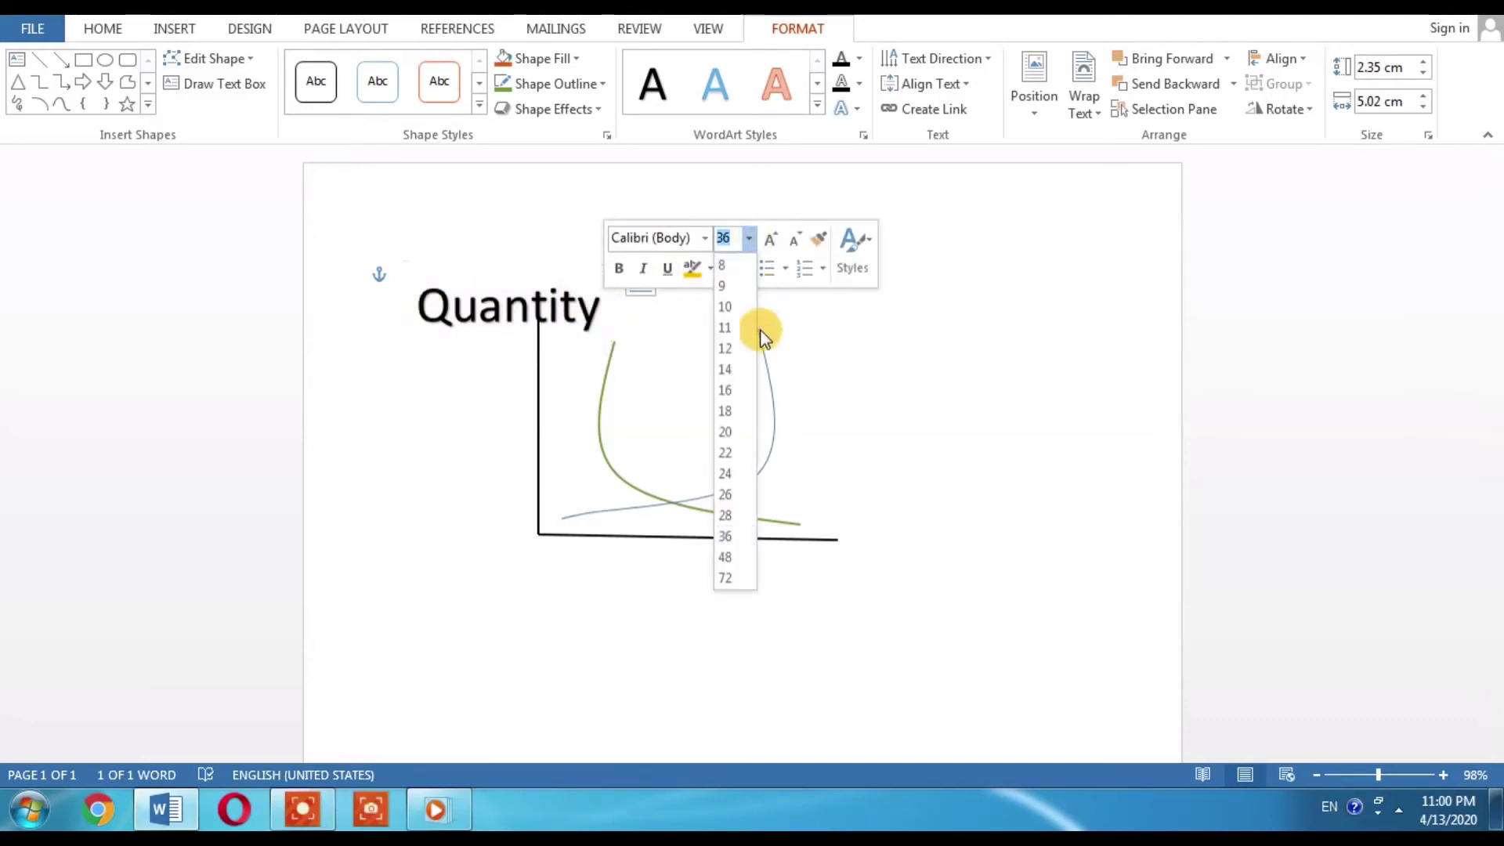
click(730, 425)
Step: Move the Quantity label just below the horizontal axis and deselect it
click(477, 302)
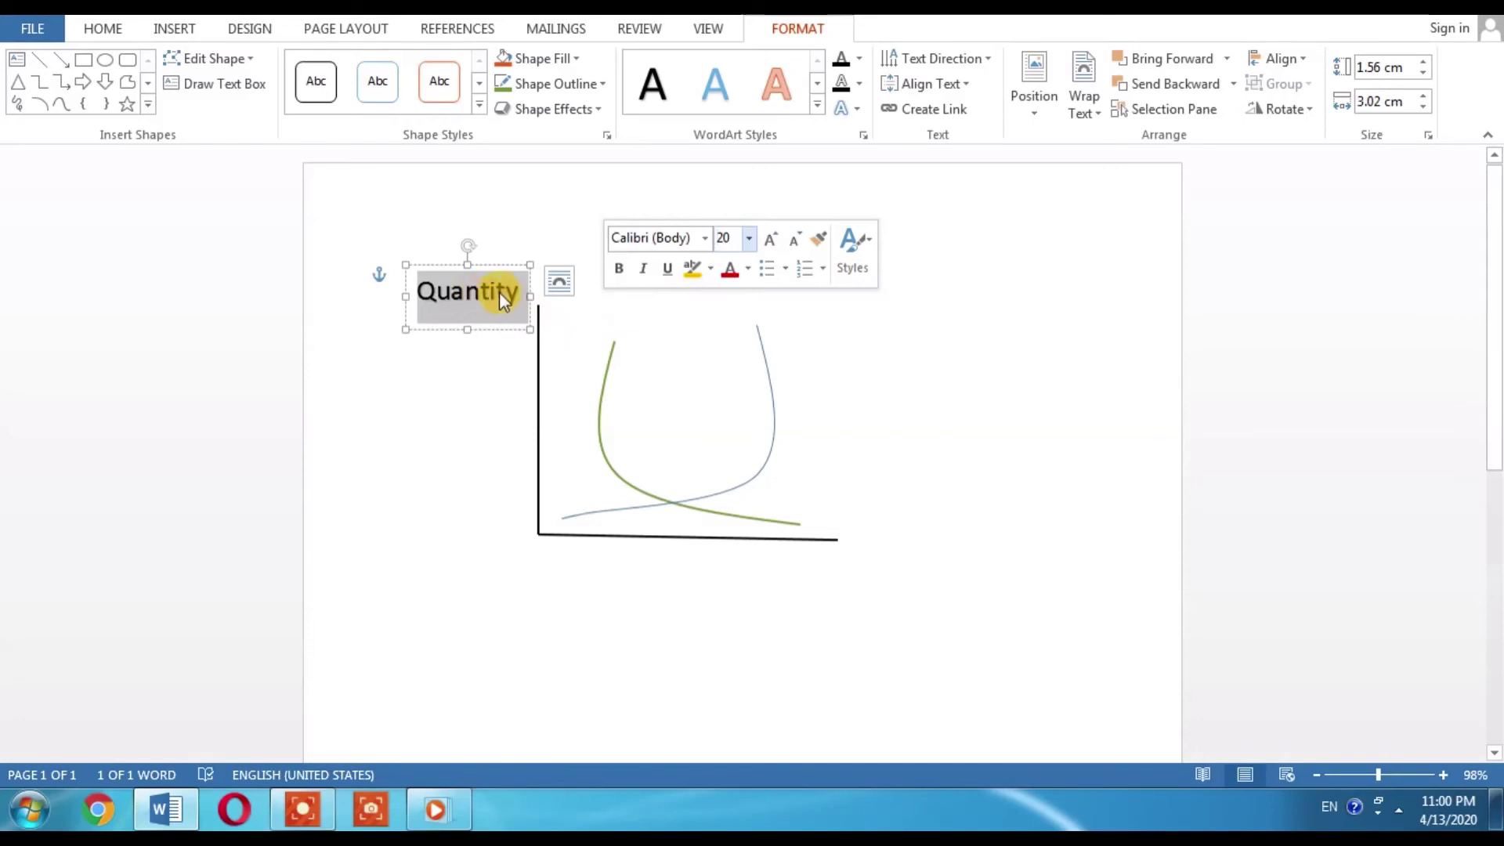
drag(484, 265, 704, 541)
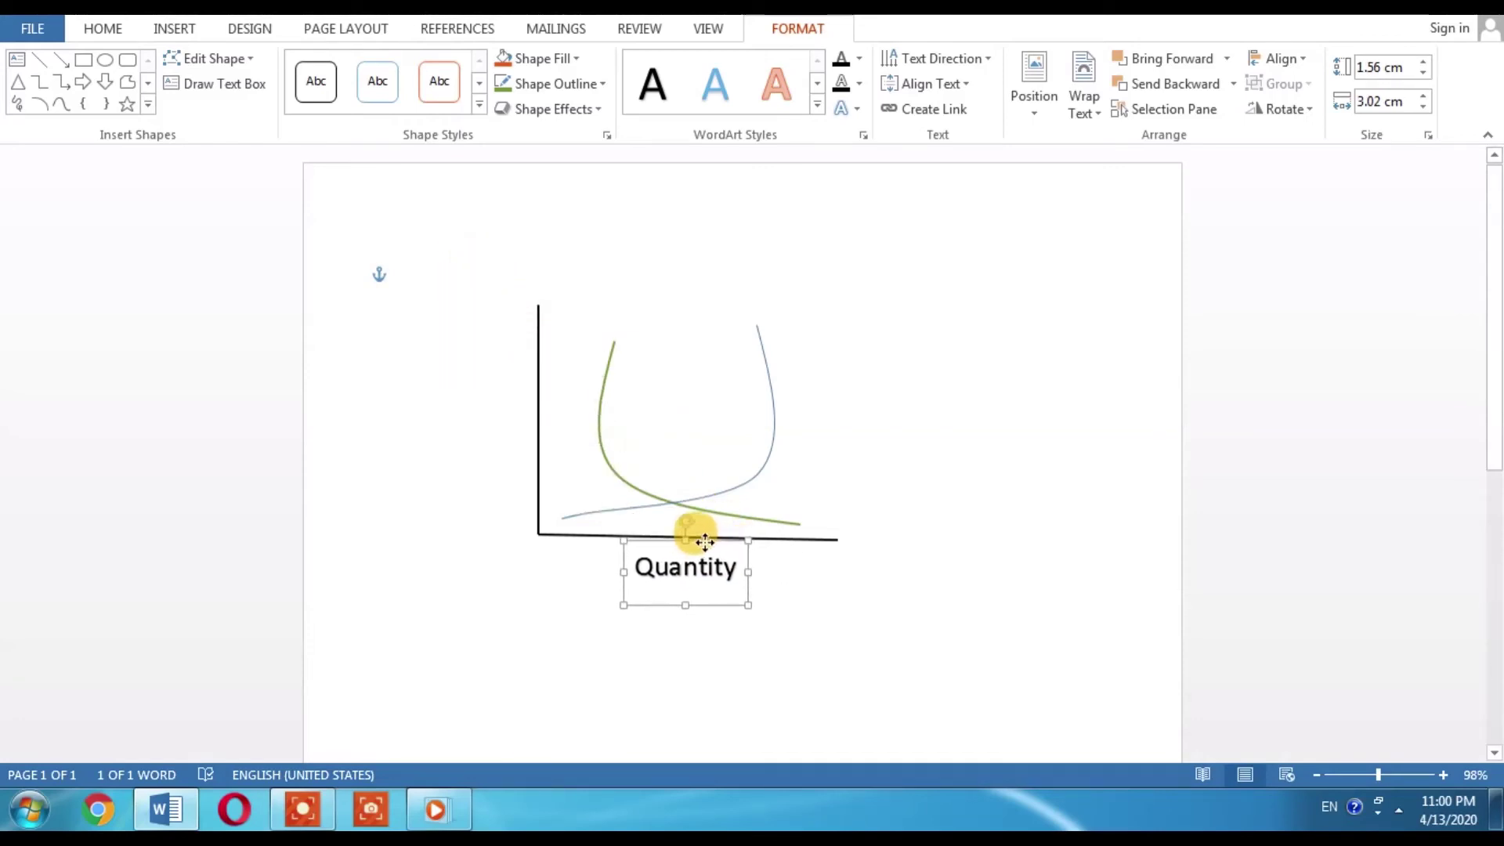
click(980, 544)
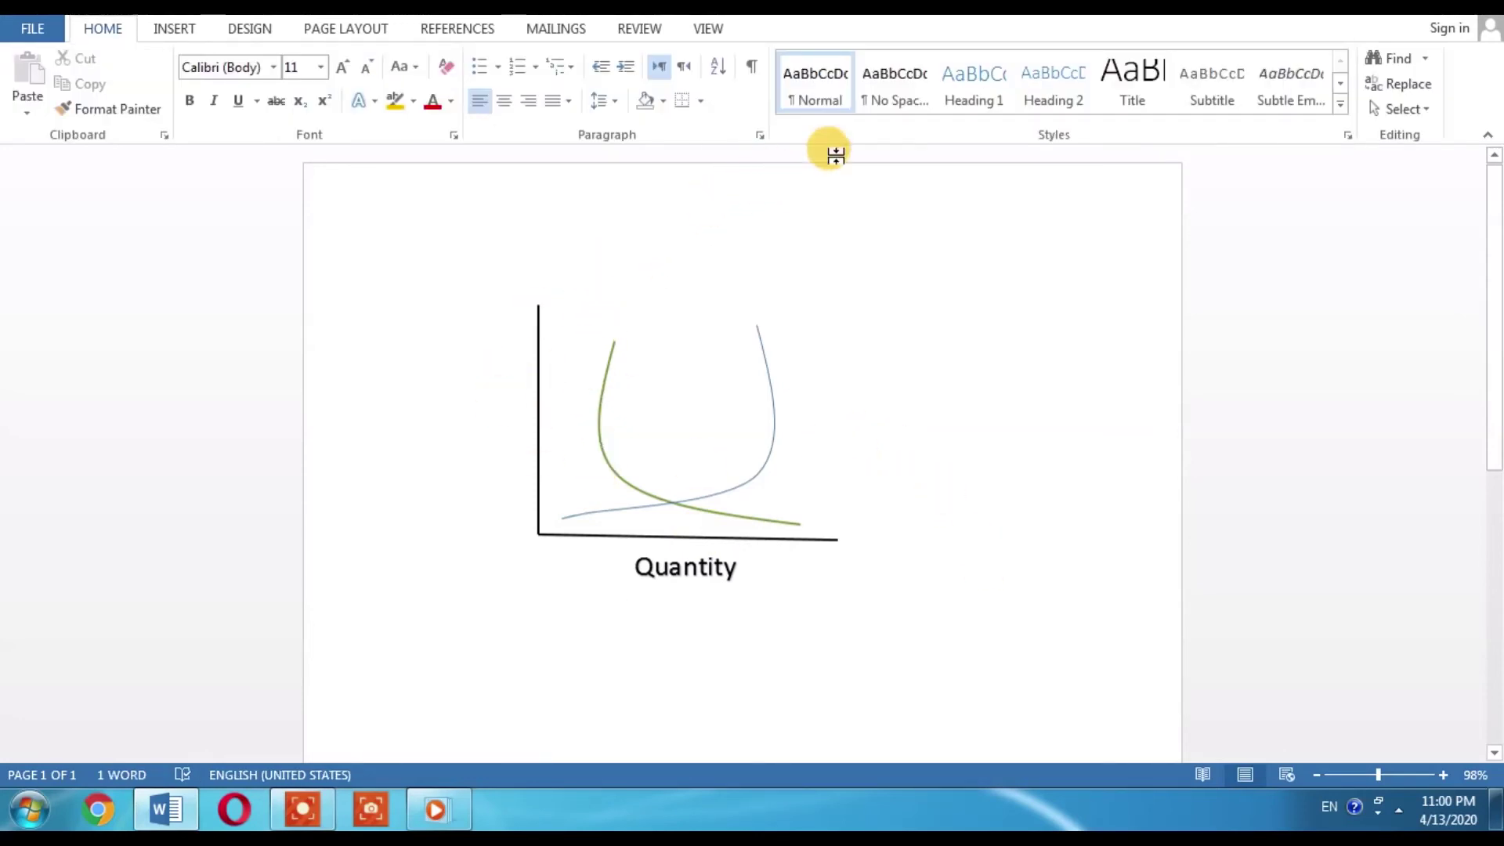
Step: Insert a first-style WordArt box reading Demand and set it to 20 pt
click(175, 29)
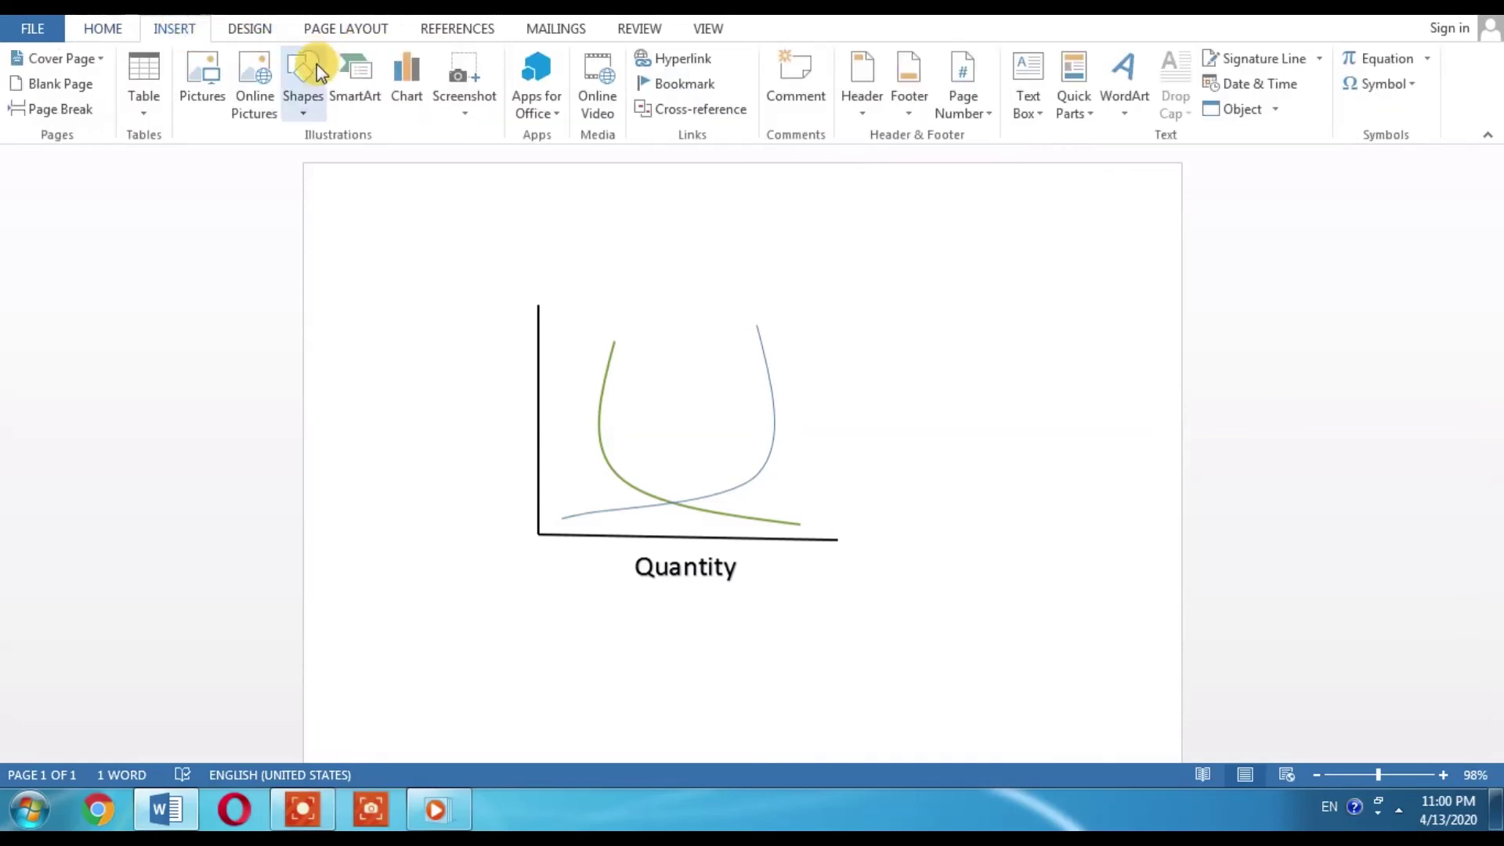
click(1139, 77)
click(1137, 151)
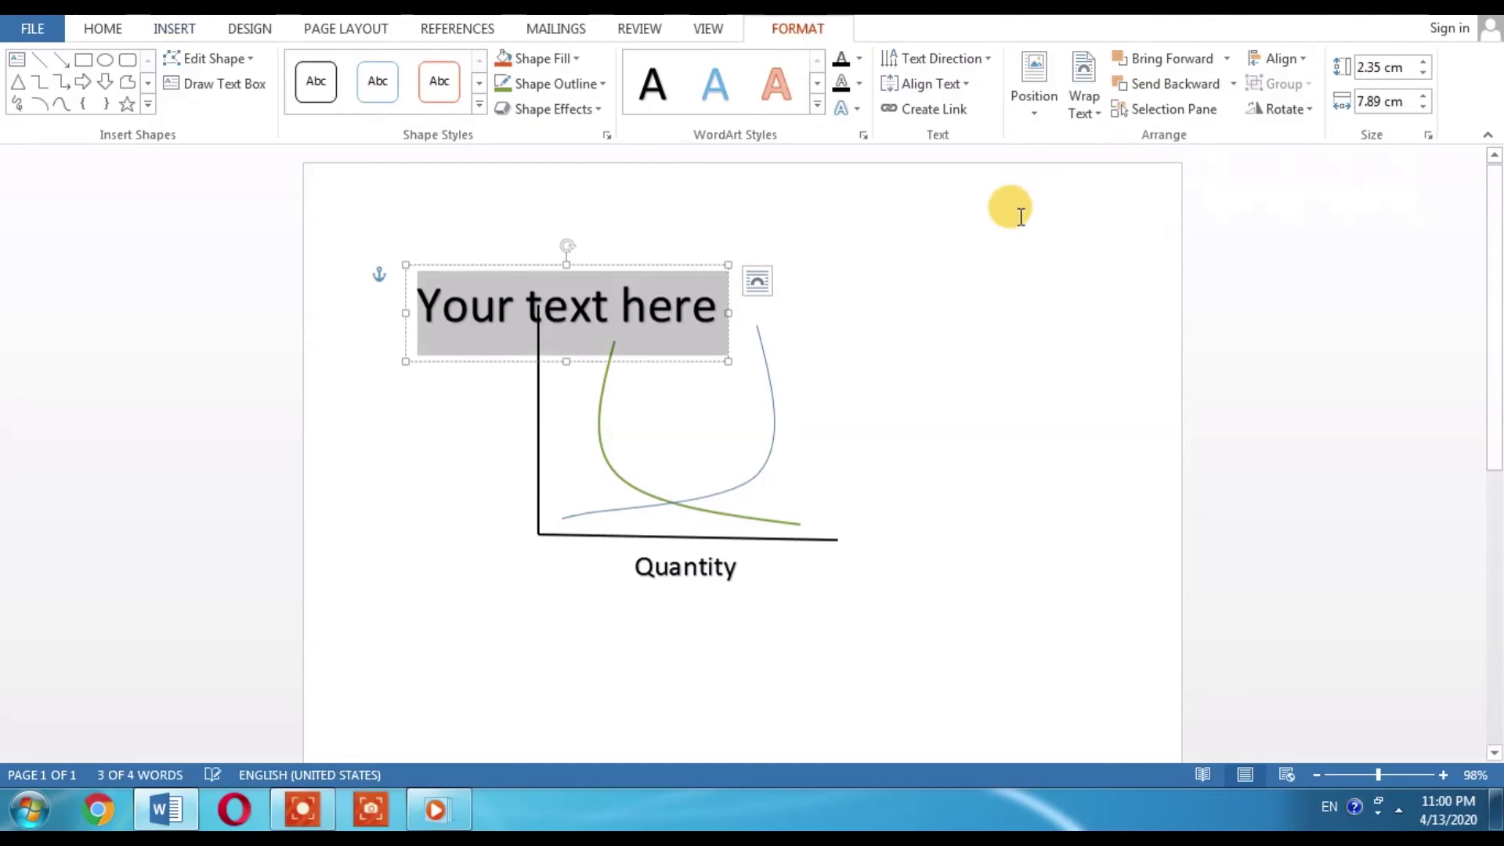
text(De)
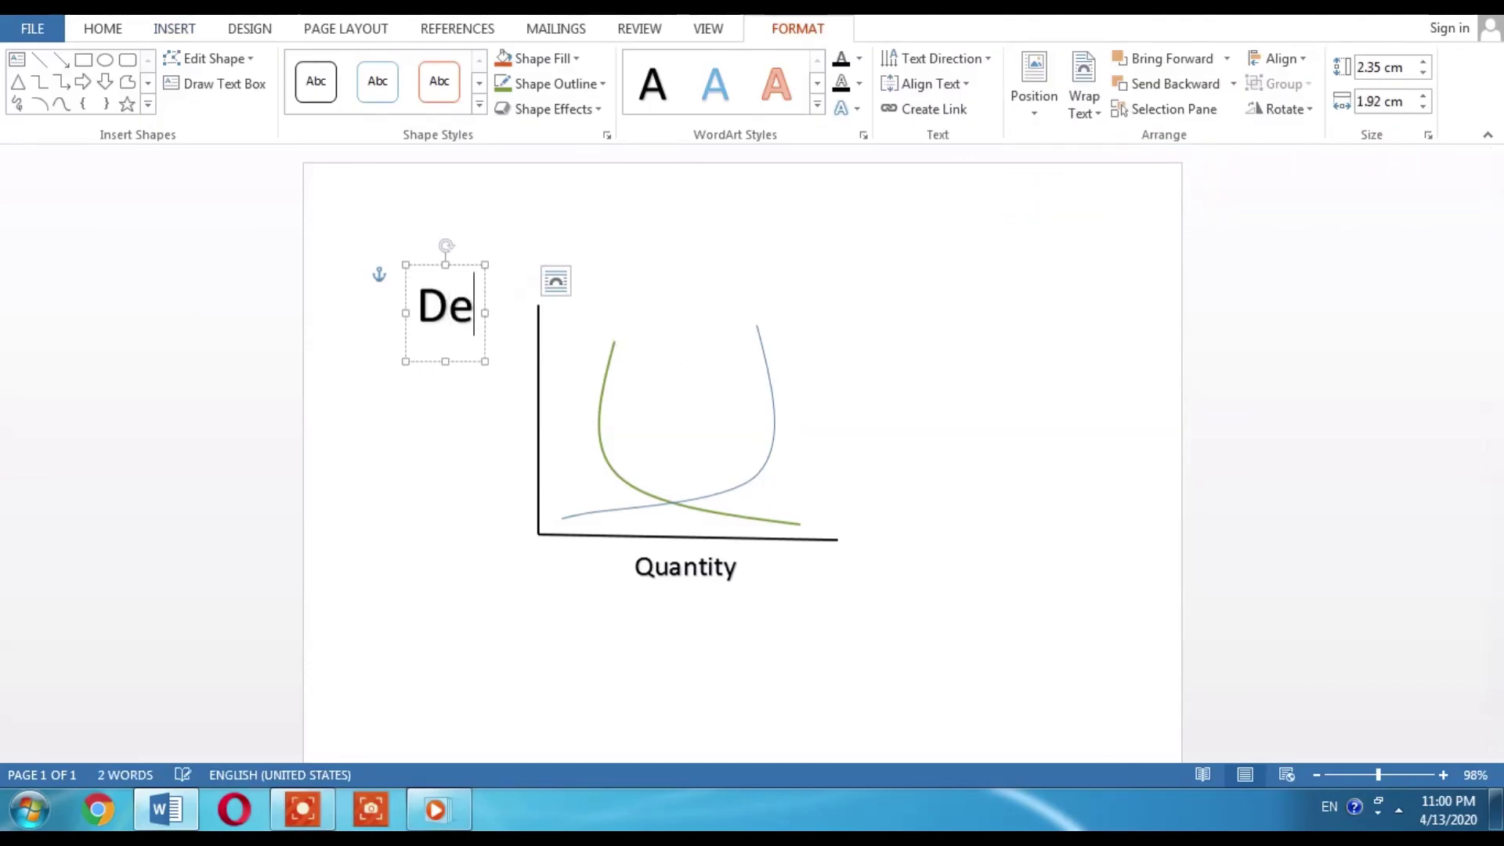
text(mand)
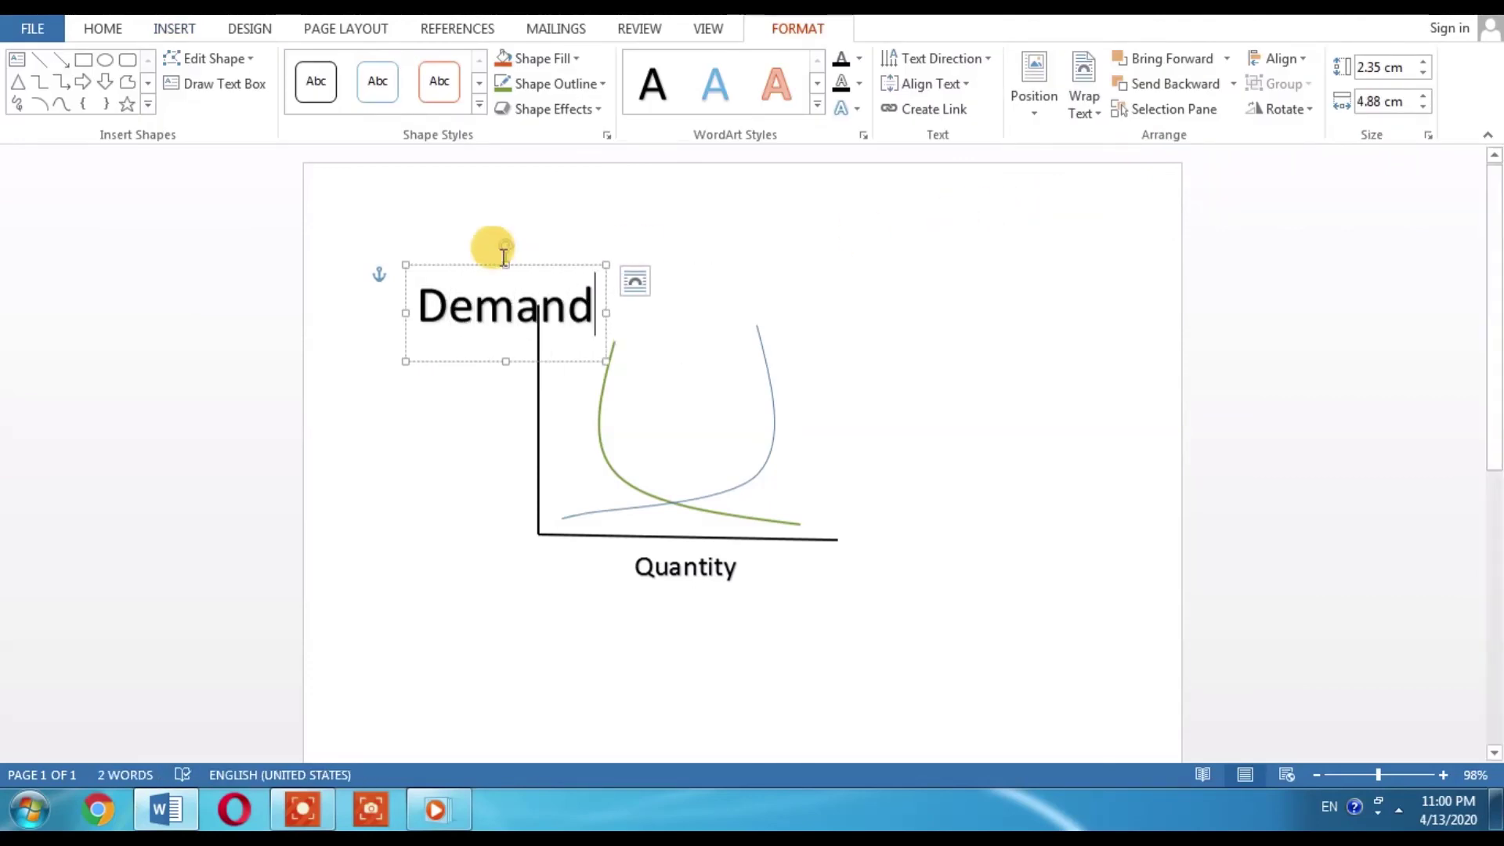
click(417, 303)
drag(556, 296, 594, 300)
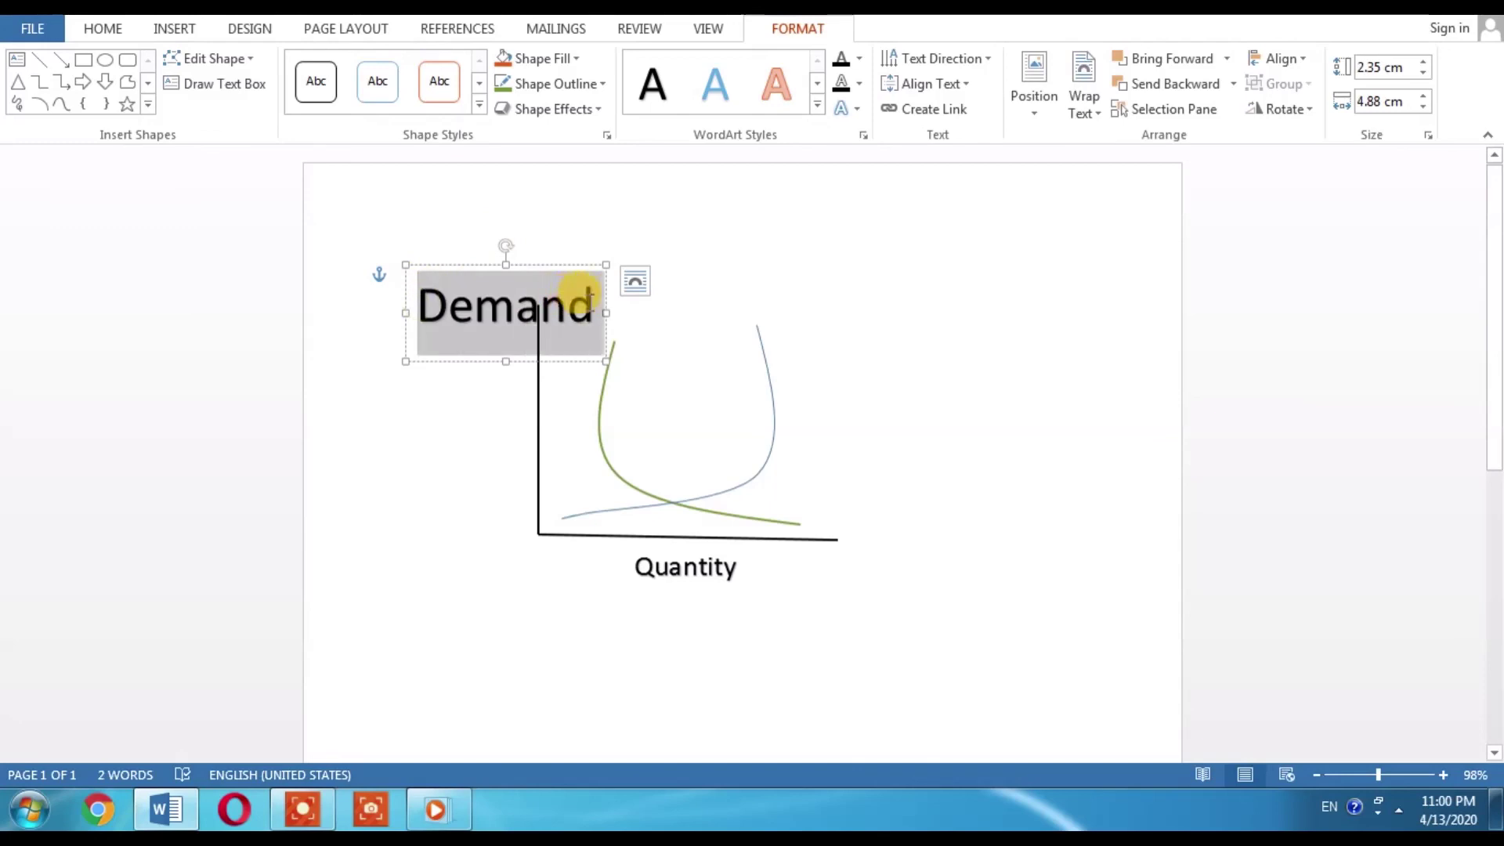
right_click(580, 297)
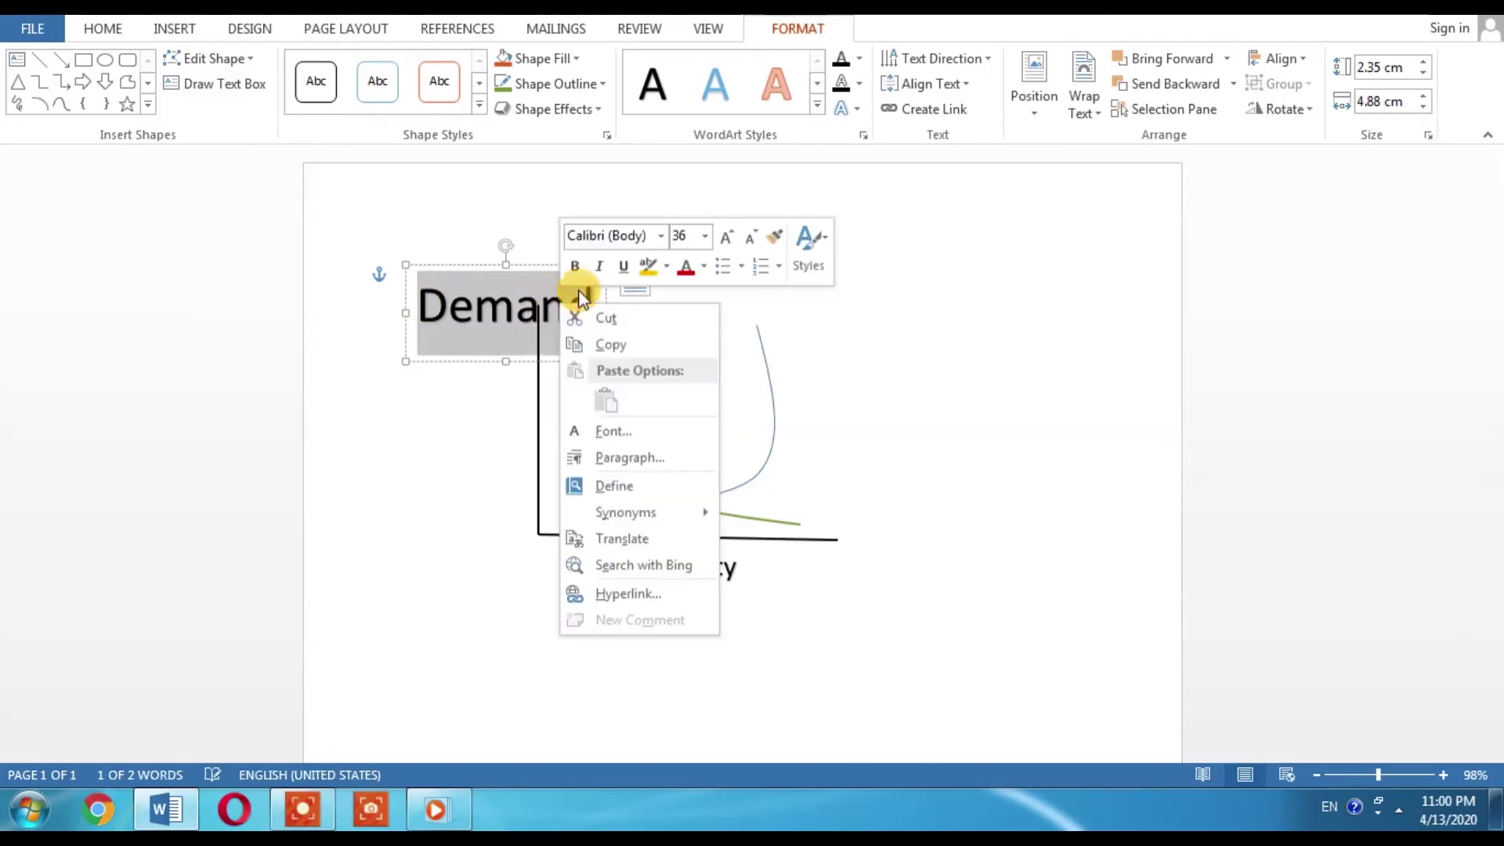
click(709, 236)
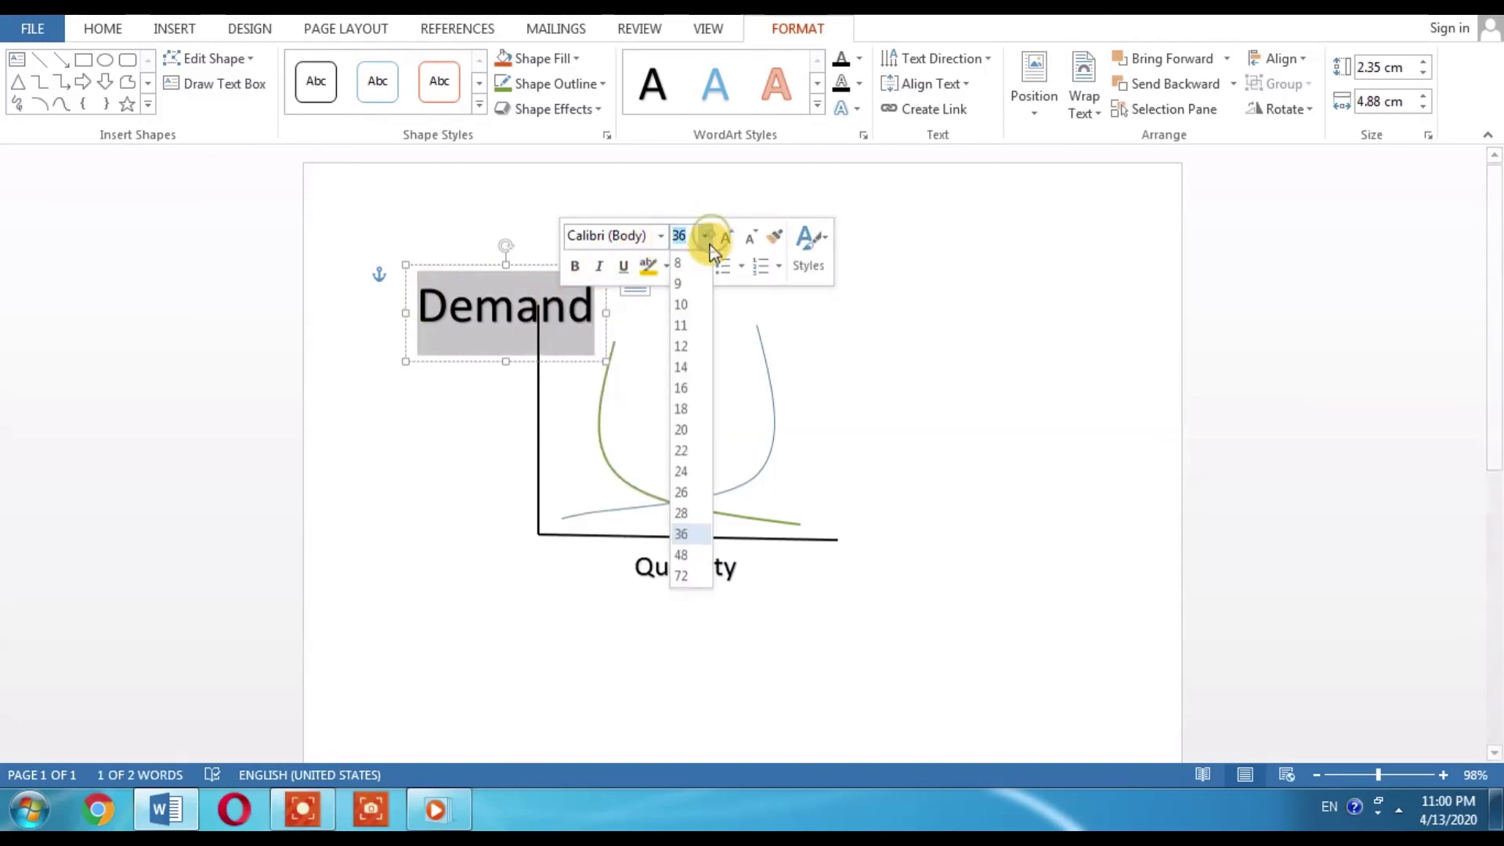
click(686, 429)
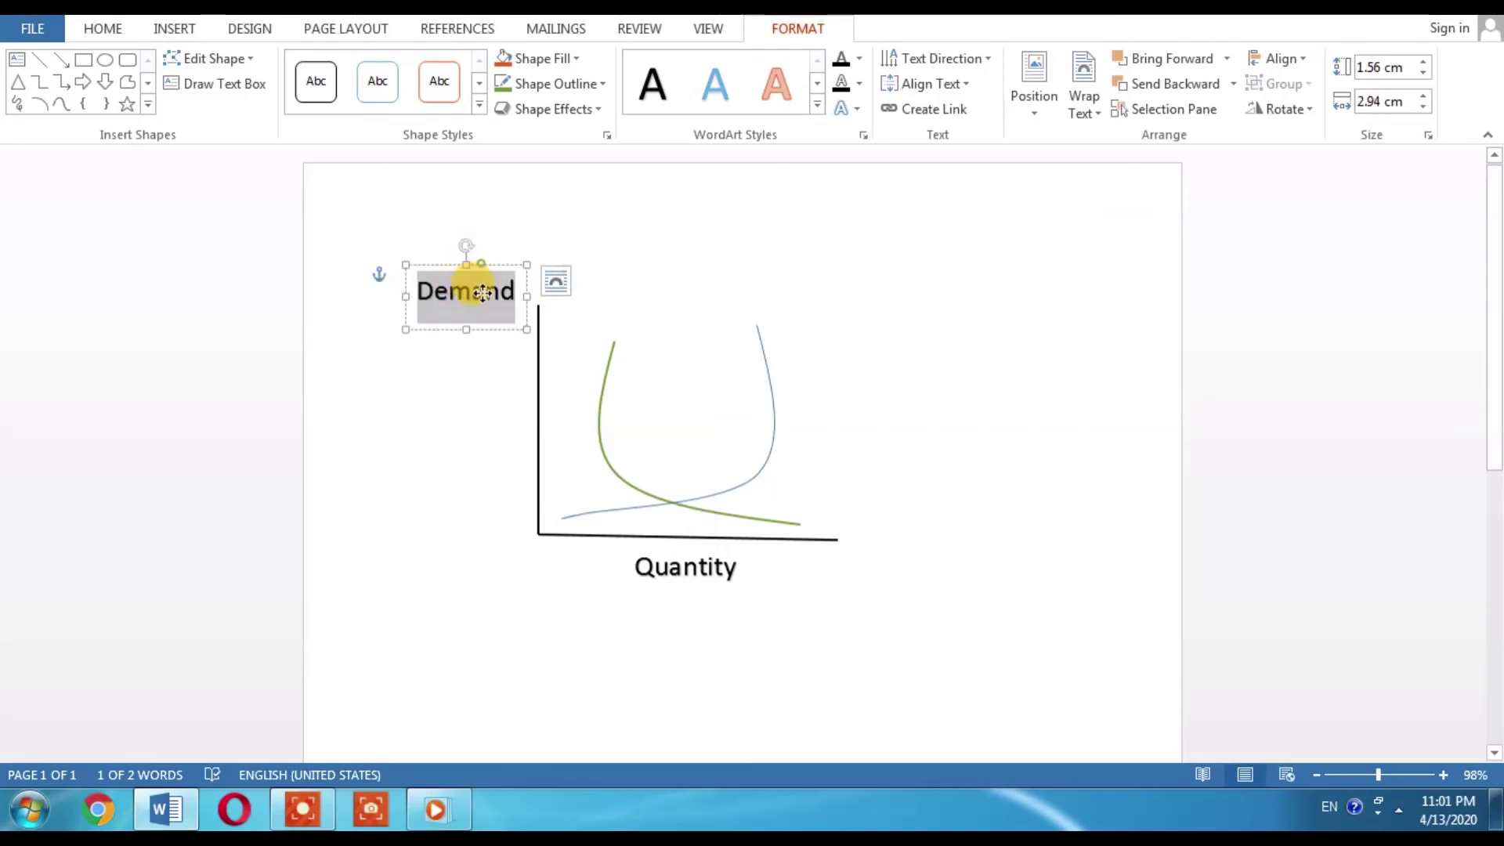
Step: Move the Demand label beside the vertical axis and tilt it at an angle
drag(482, 292, 486, 374)
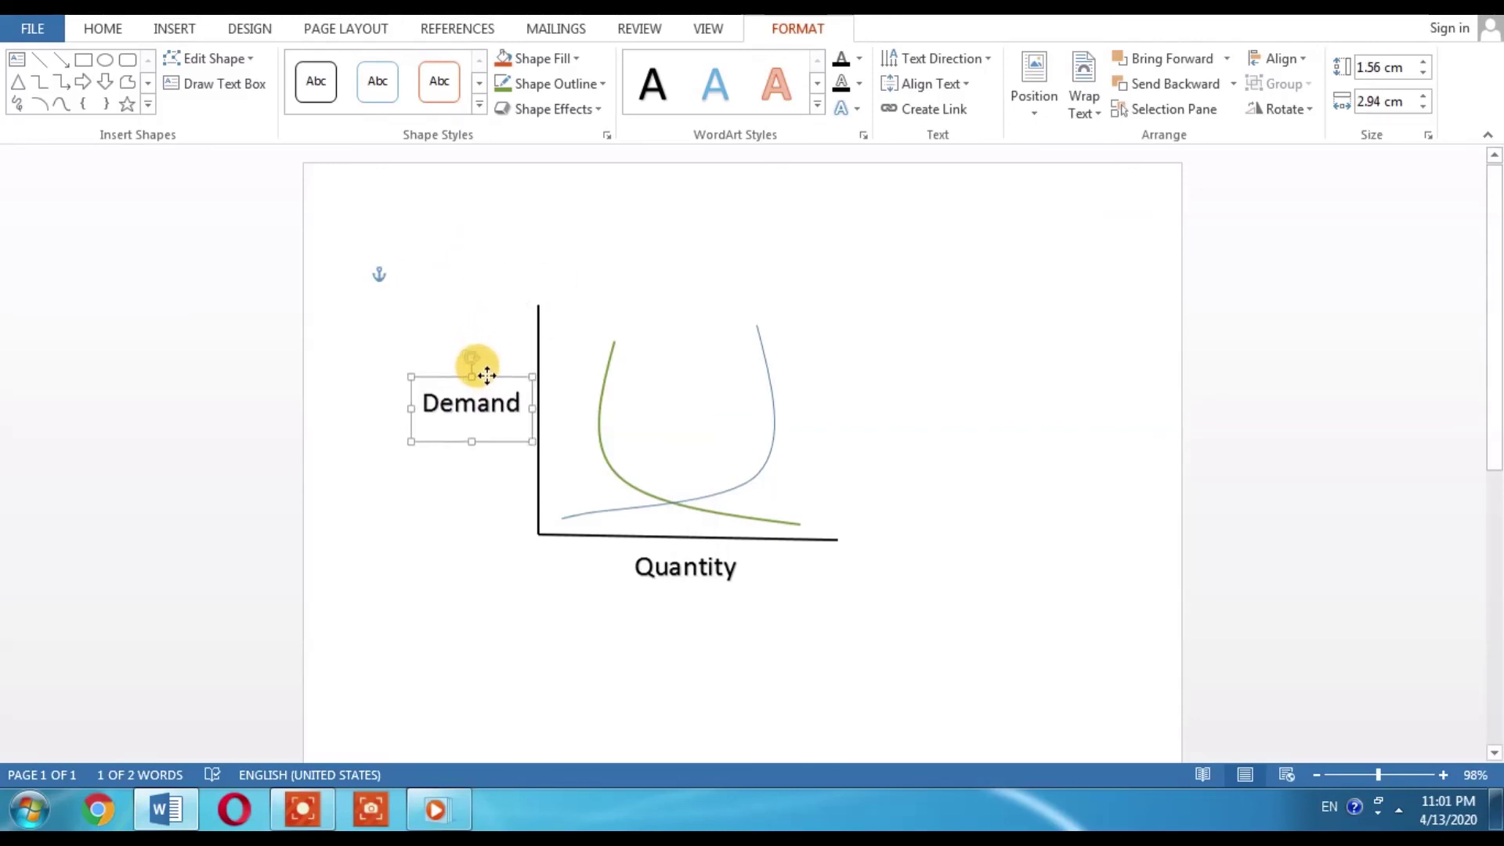
drag(469, 361, 452, 421)
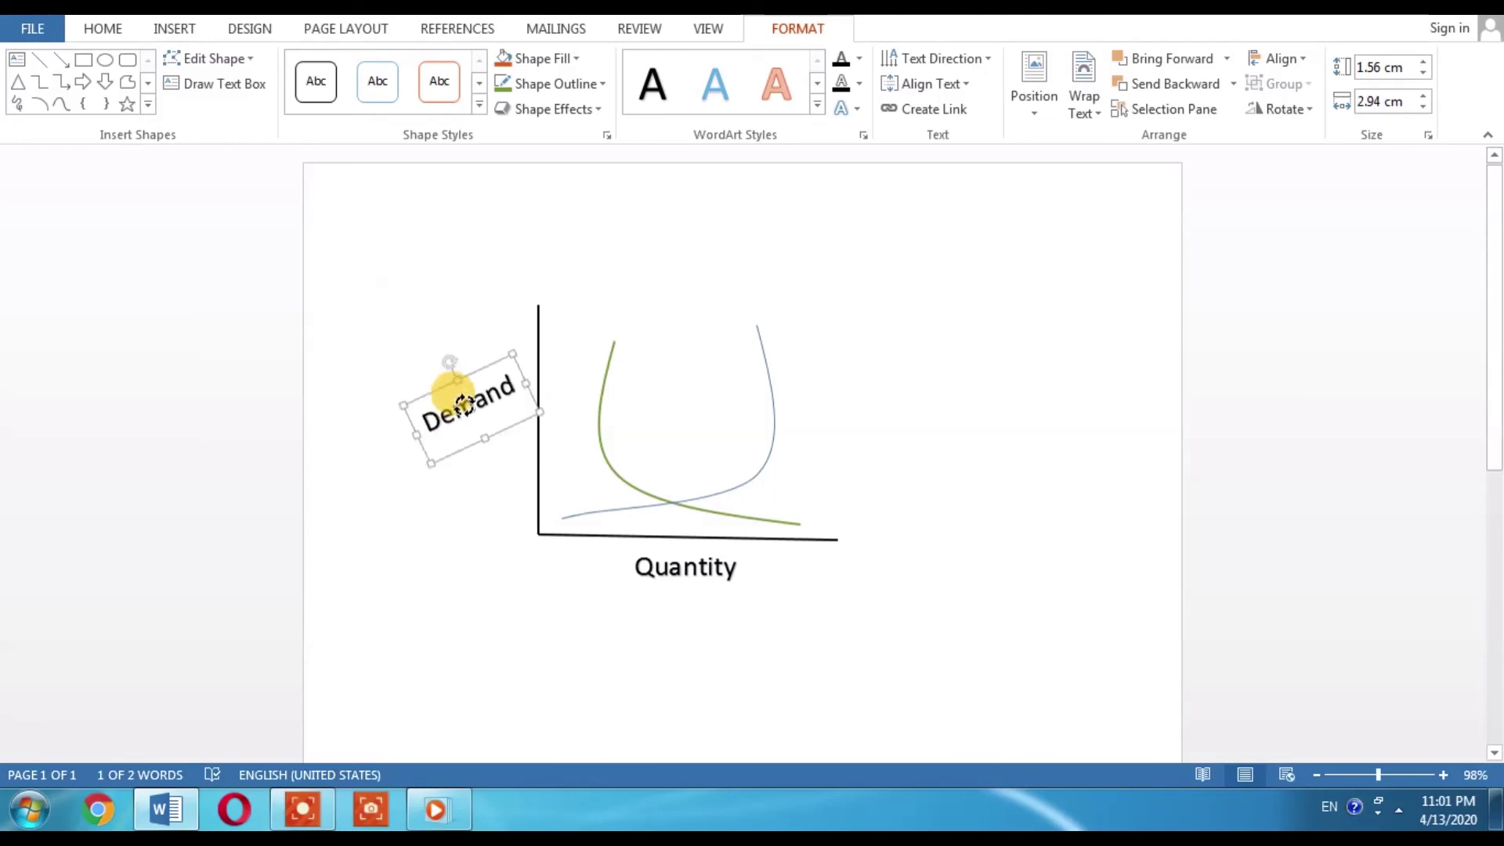